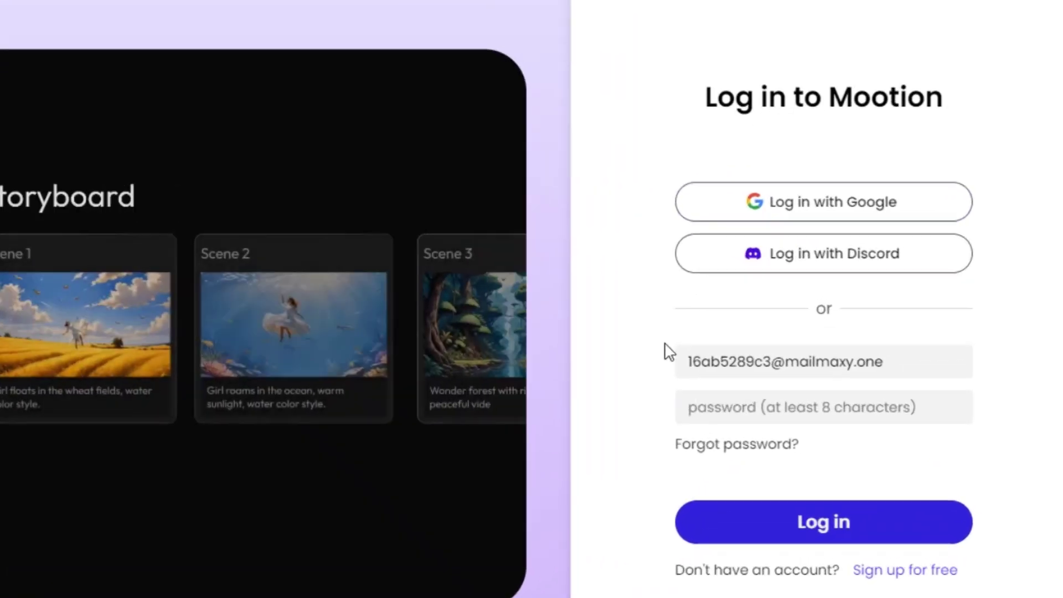
Step: Log in to Mootion and open a new project that is generated from a prompt
left_click(869, 234)
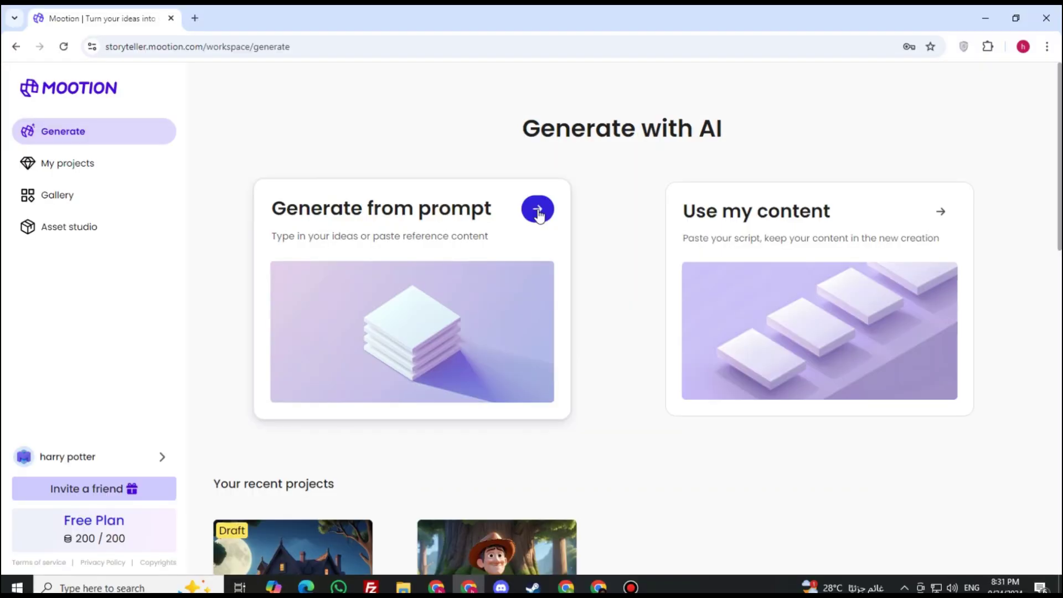
left_click(538, 211)
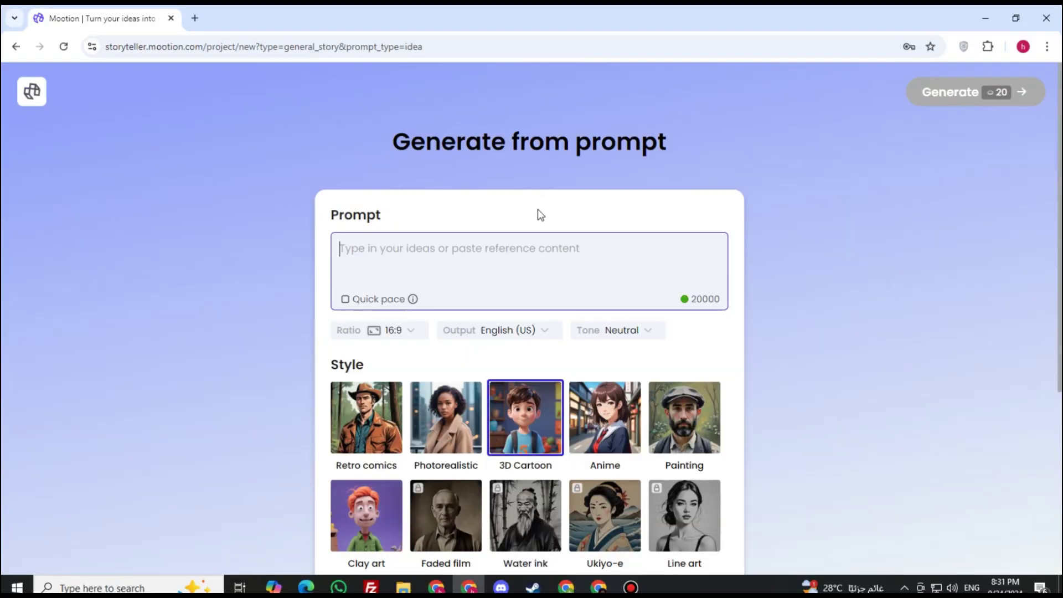
scroll(649, 324, "down", 2)
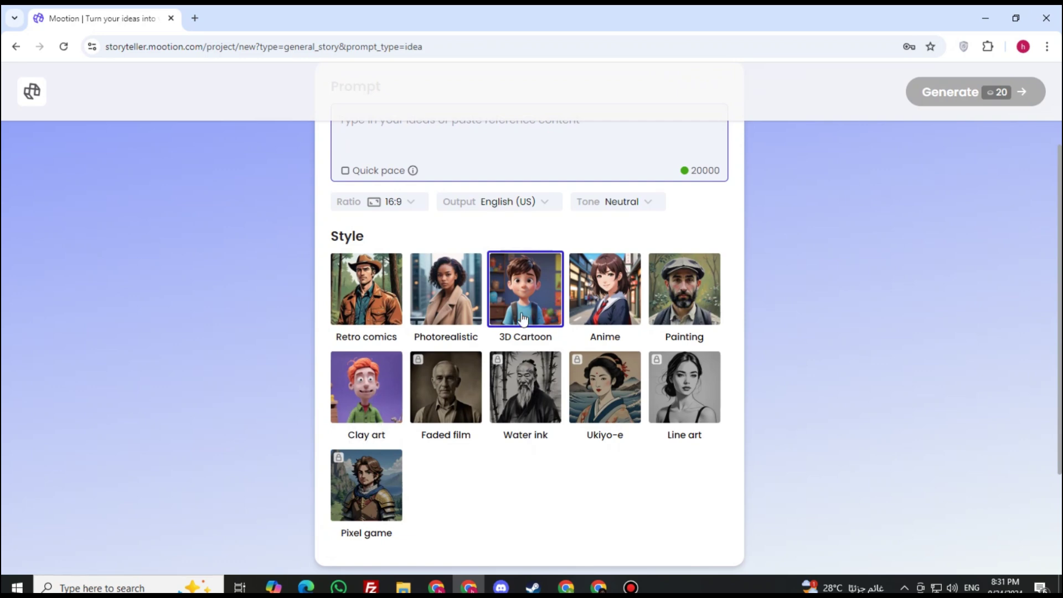
scroll(755, 220, "up", 2)
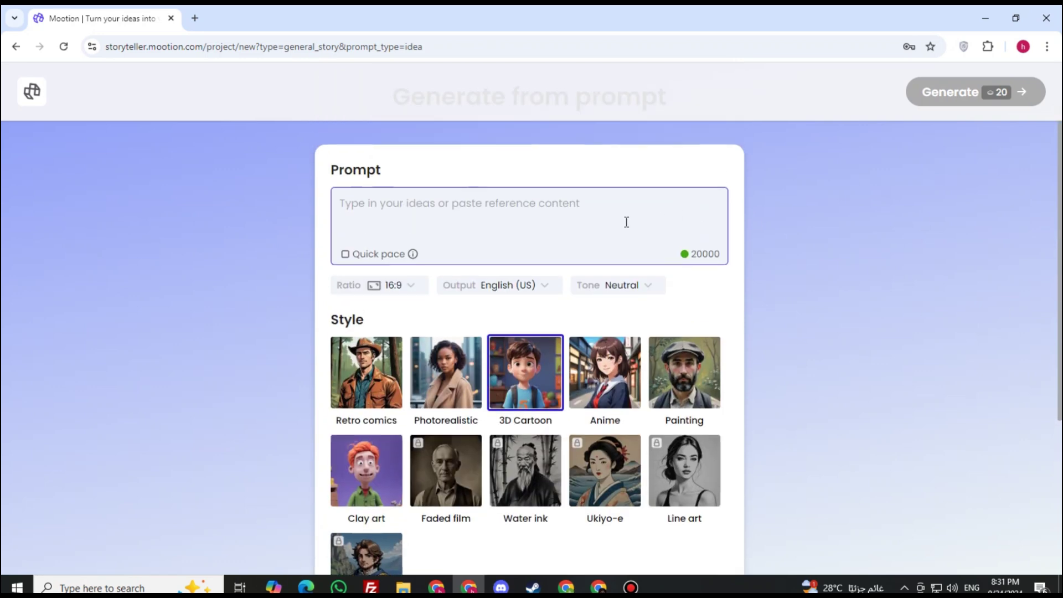
Step: Enter the prompt "تحدث عن شاب يعثر عل خريطة كنز ويسافر الي المحيط والمغامرة" and choose the 16:9 ratio
type("تحدث عن شاب يعثر عل خريطة كنز ويسافر الي المحيط والمغامرة")
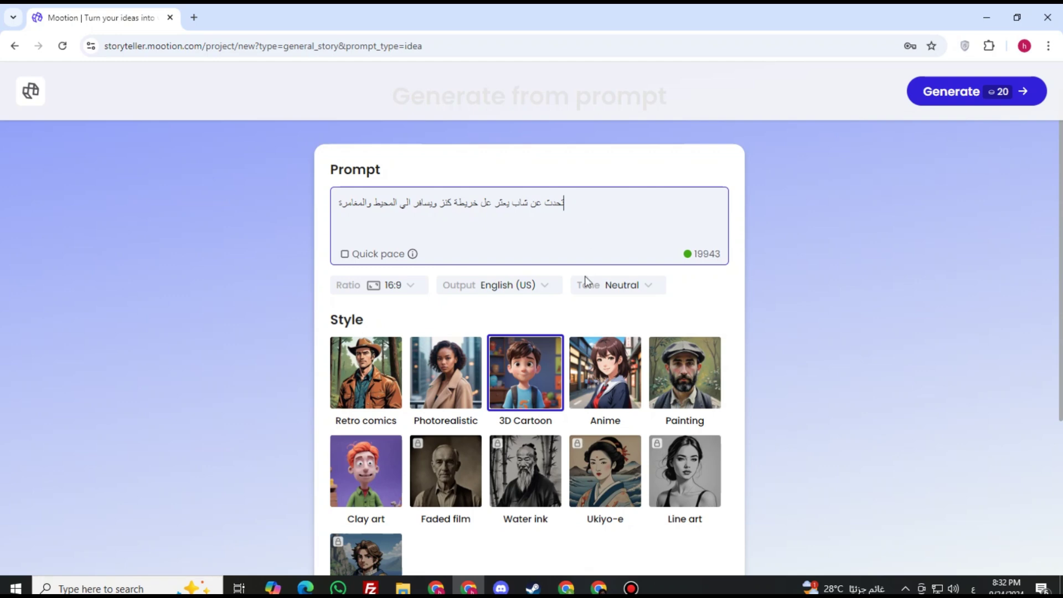
left_click(410, 285)
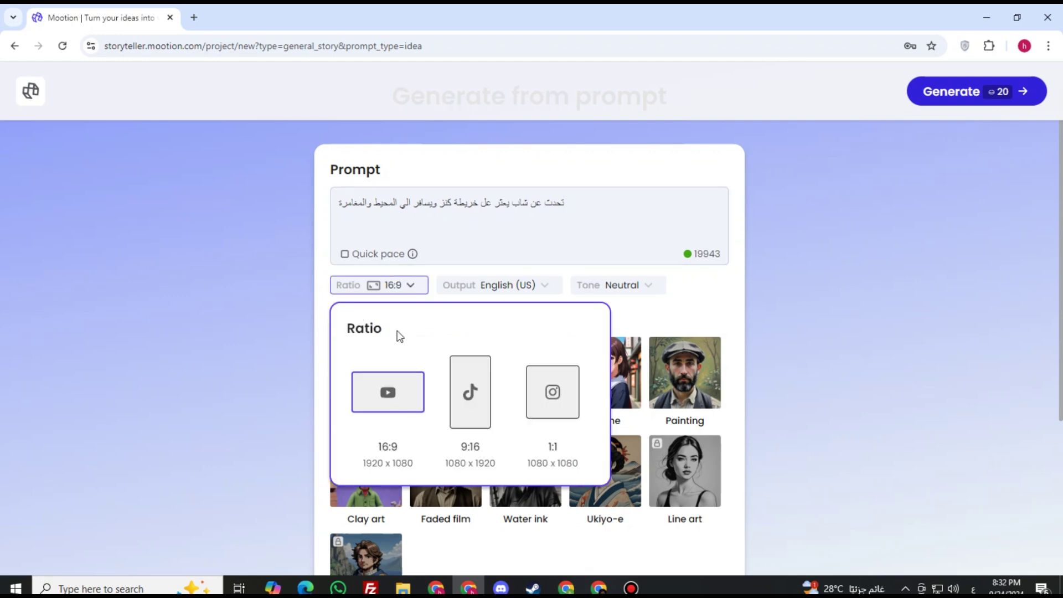
left_click(394, 407)
Step: Set the output language to العربية and choose the Neutral tone for the story
left_click(530, 294)
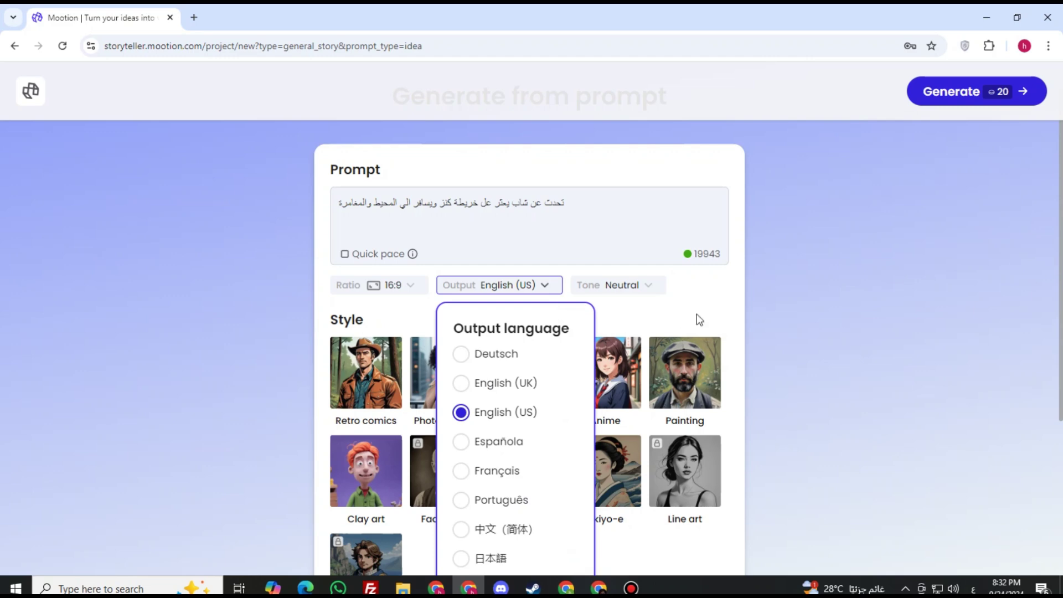
scroll(1038, 245, "down", 1)
left_click(546, 242)
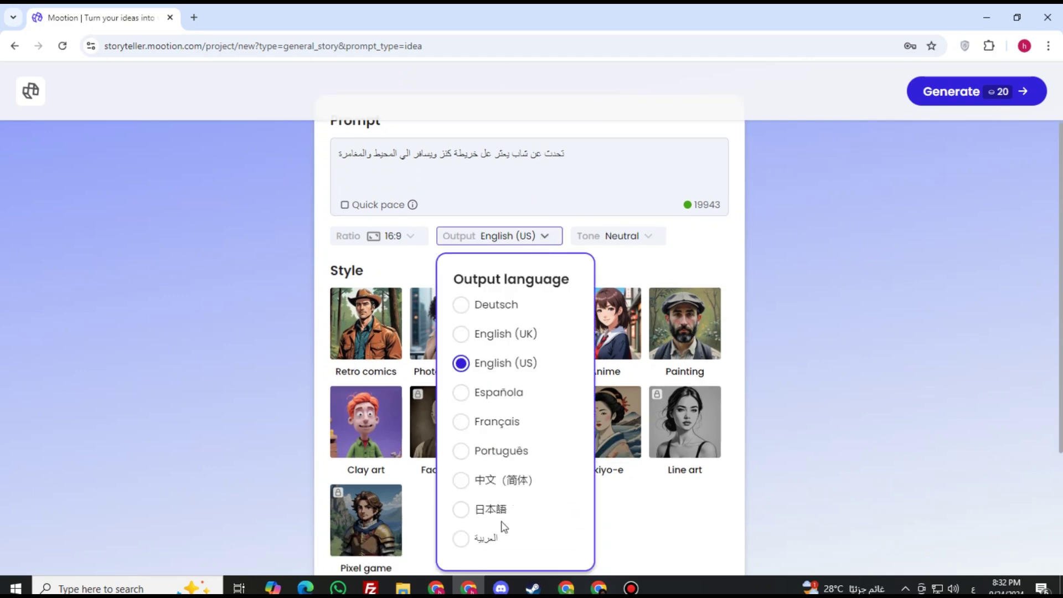
left_click(490, 539)
left_click(619, 237)
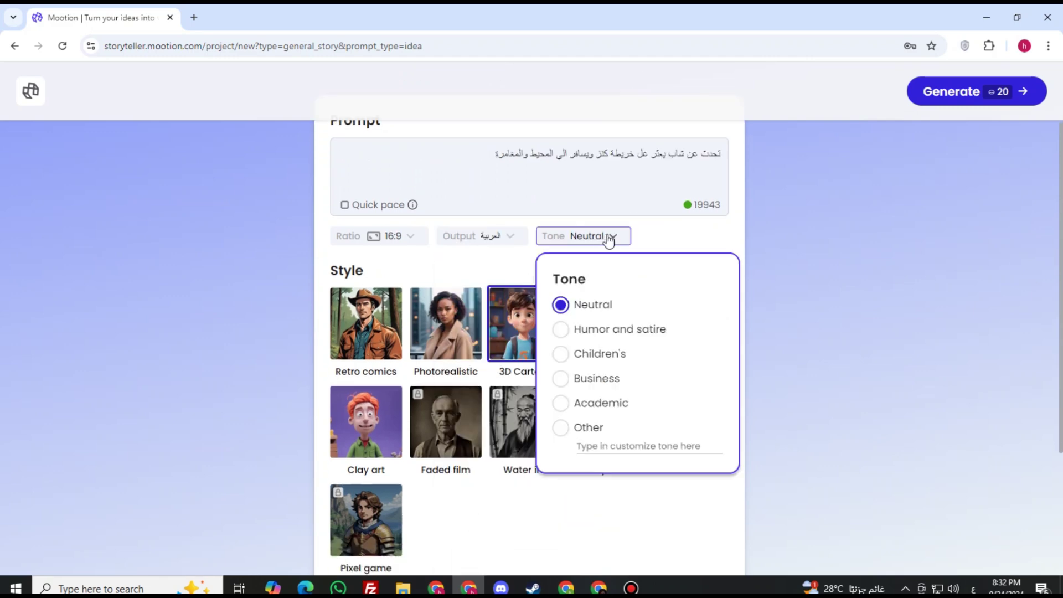
left_click(582, 308)
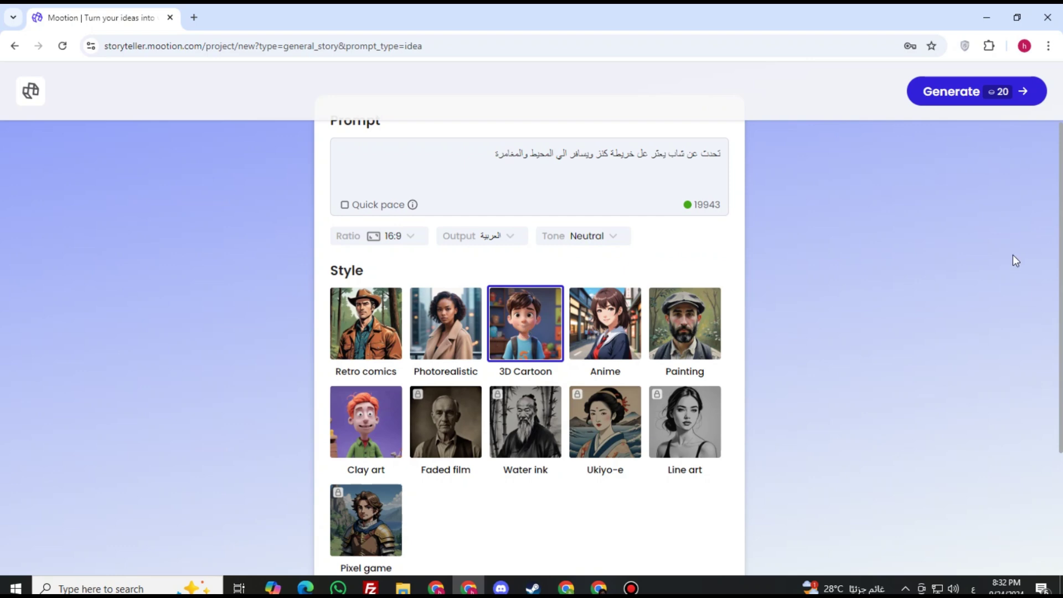
Step: Generate the story and its scenes from the completed prompt settings
scroll(1013, 254, "down", 2)
scroll(997, 182, "up", 4)
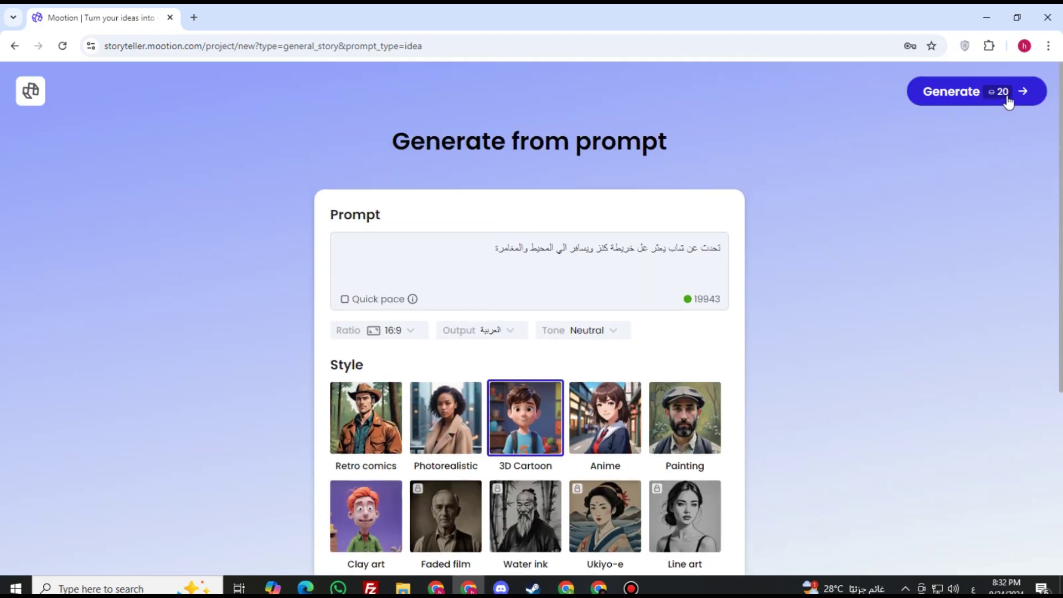
left_click(1008, 98)
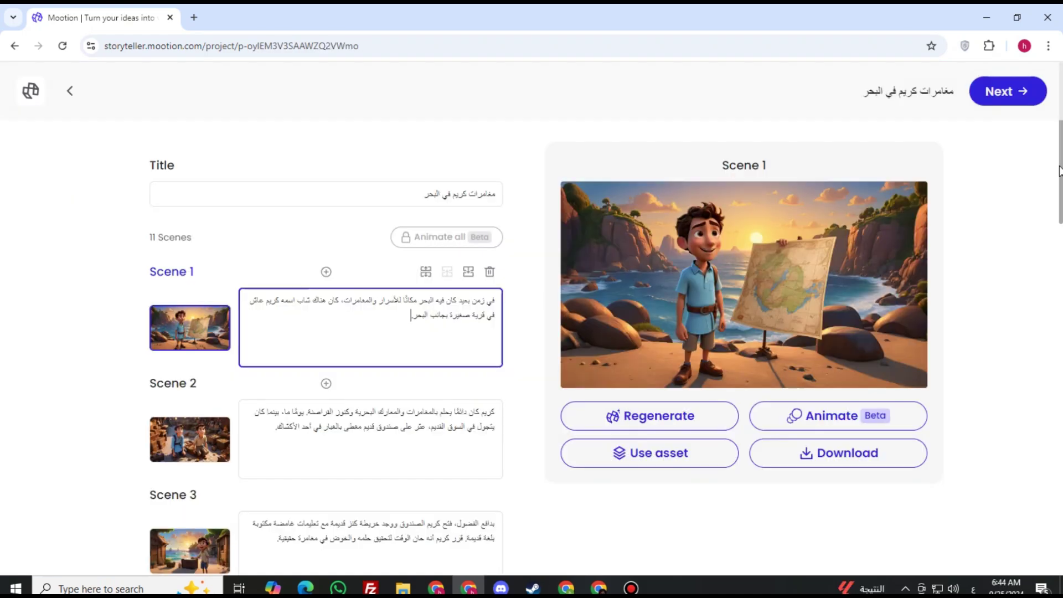
Step: Select Scene 2 in the storyboard and regenerate its image
left_click_drag(1059, 178, 1061, 184)
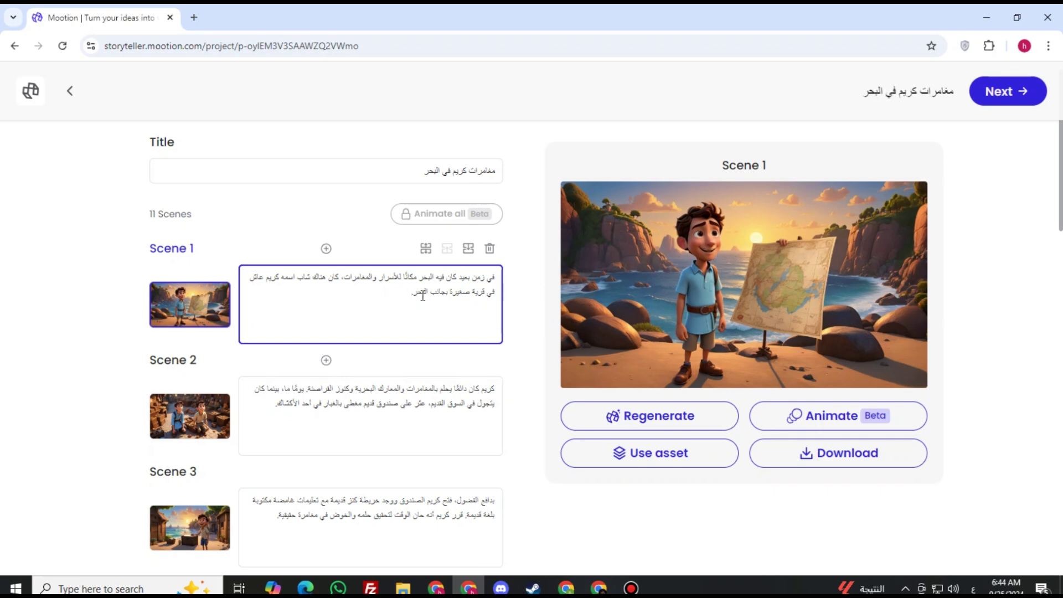
scroll(459, 231, "down", 3)
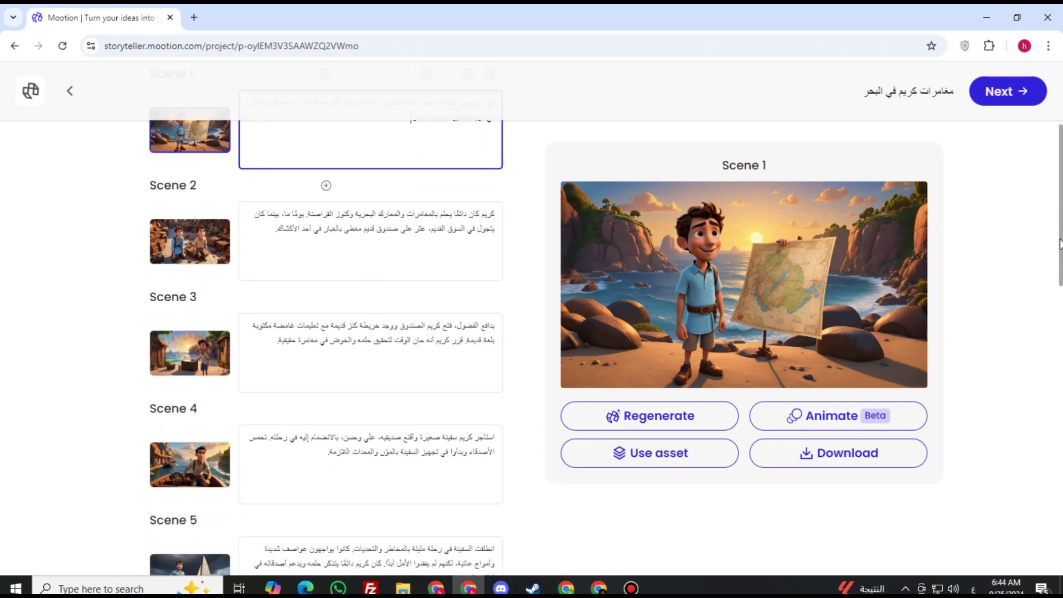
left_click(460, 231)
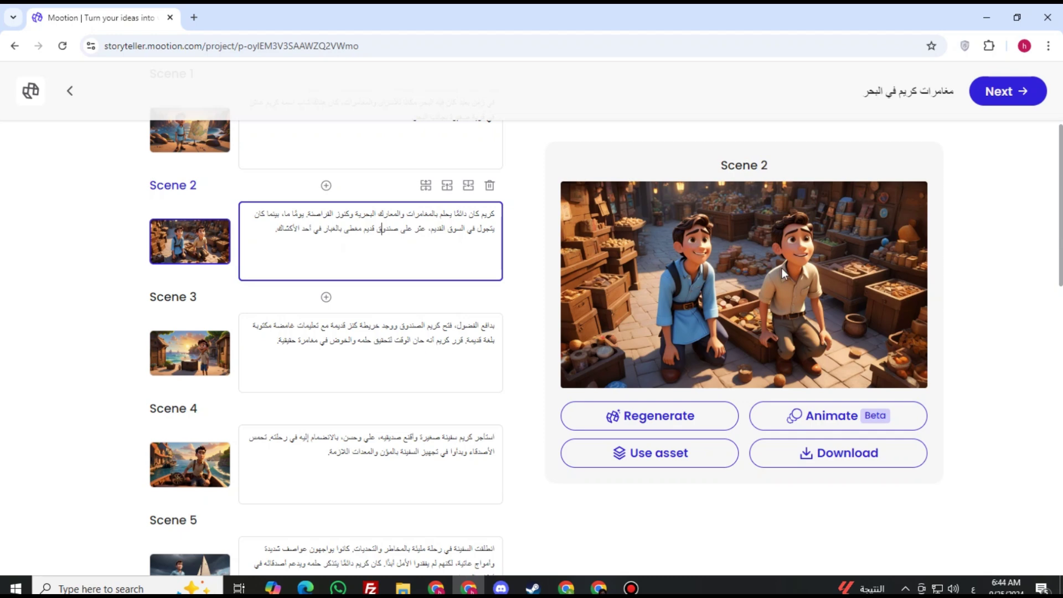
left_click(667, 422)
left_click(669, 411)
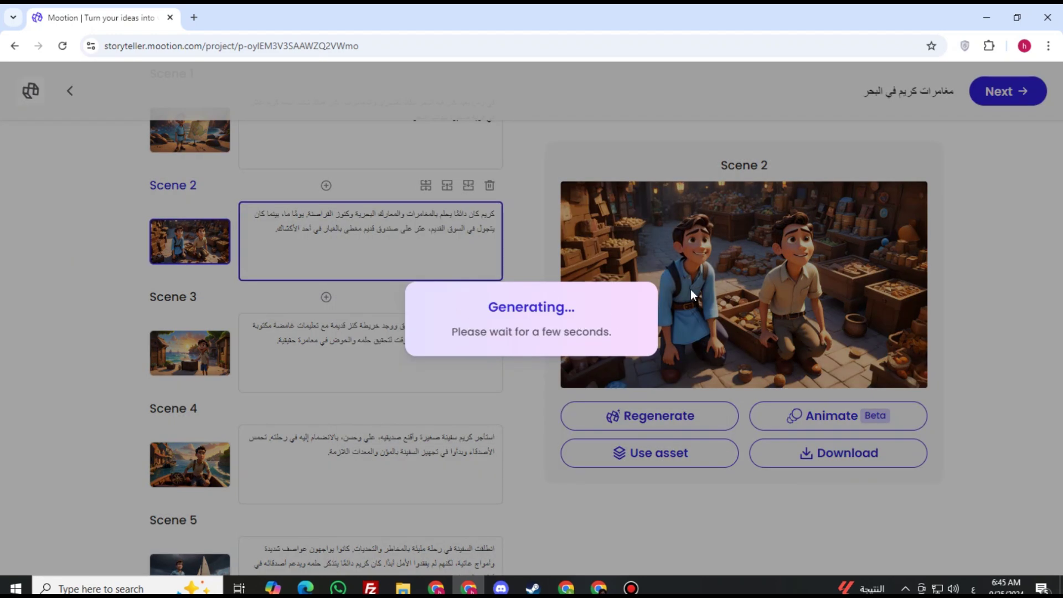
Step: Animate the Scene 1 image, play the resulting clip and pause it
left_click_drag(1045, 244, 1044, 117)
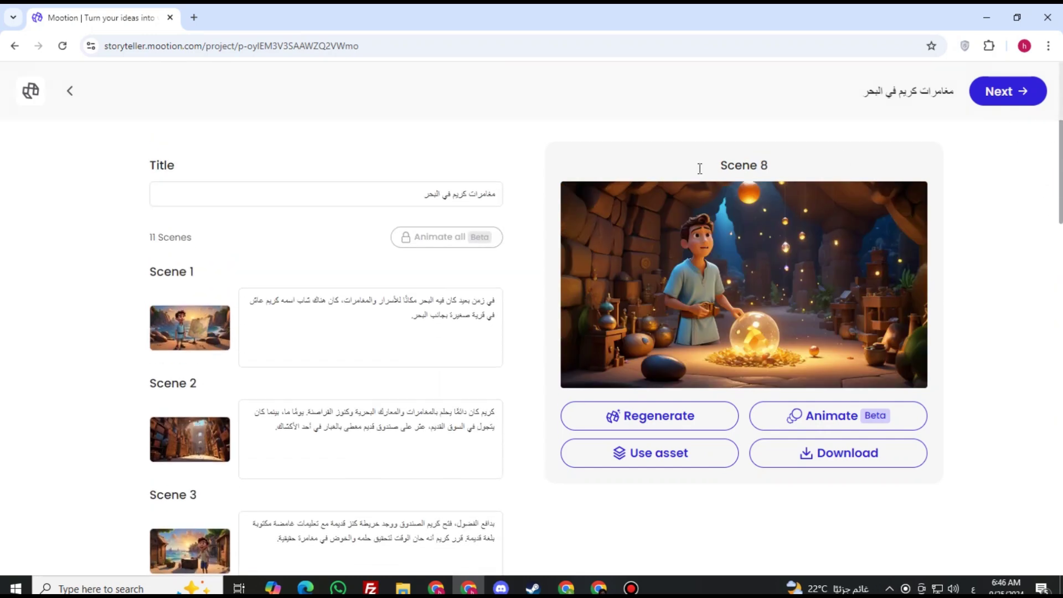
left_click(457, 322)
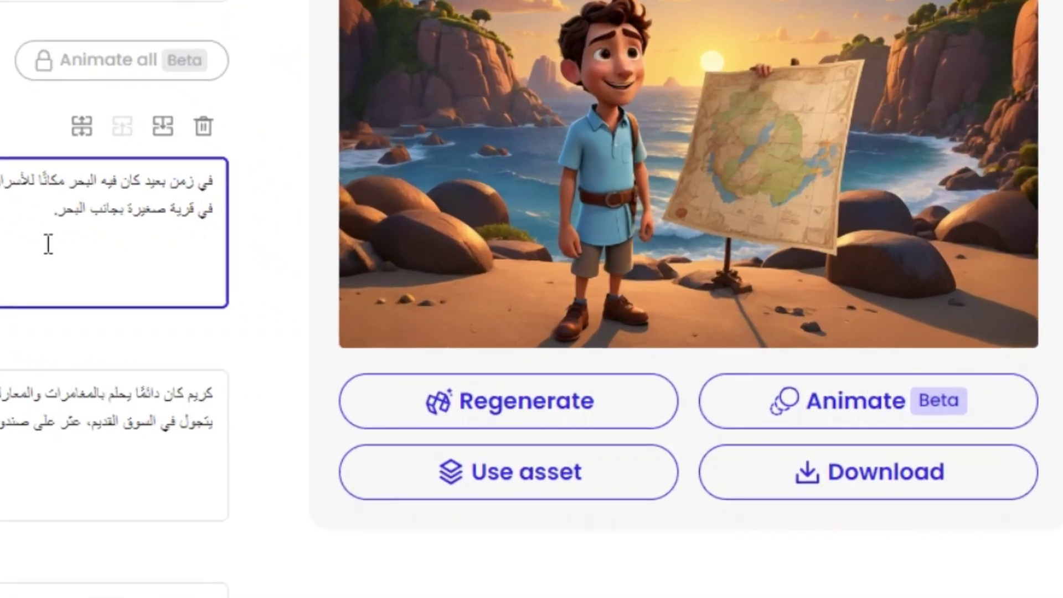
left_click(893, 407)
key("Return")
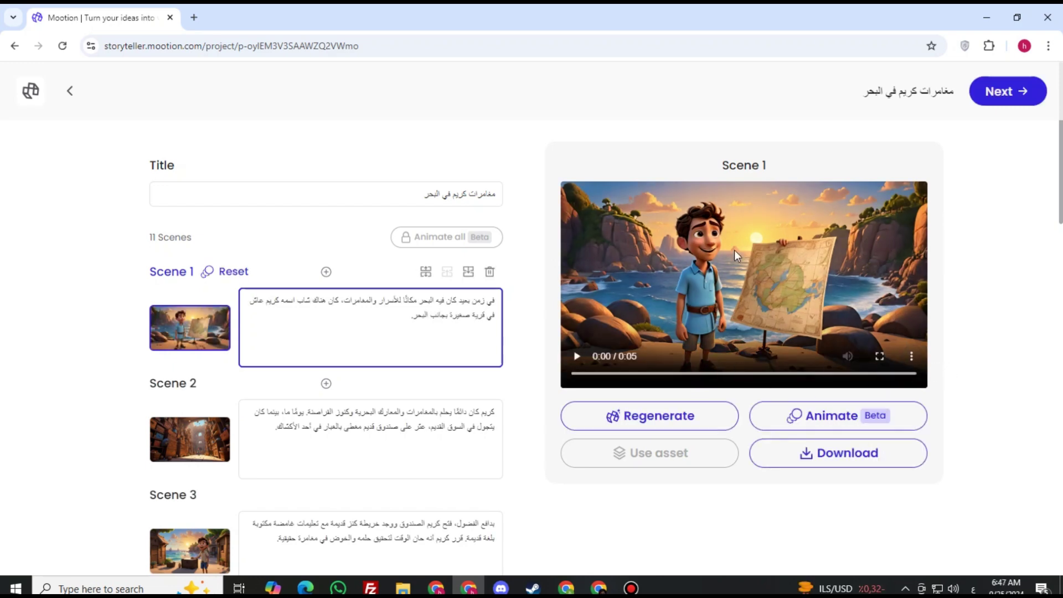
left_click(576, 359)
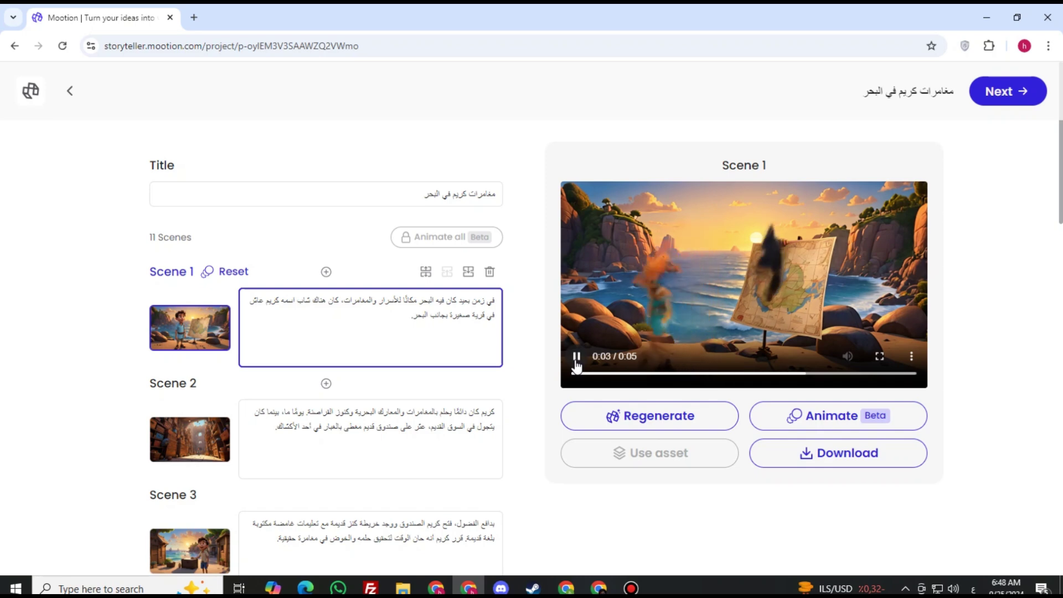
left_click(577, 359)
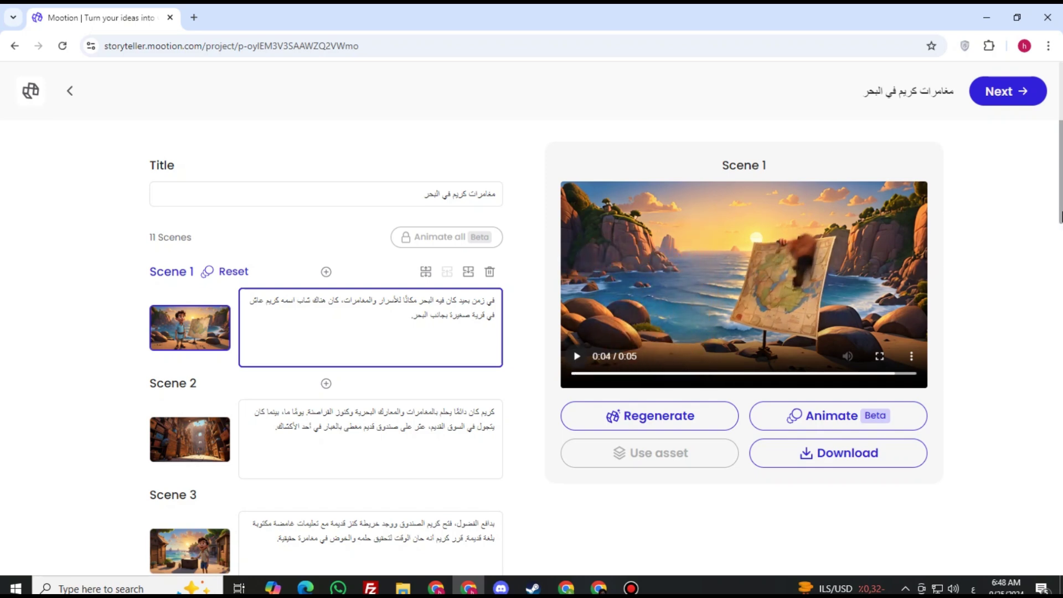
Step: Animate Scene 1 again to replace its existing clip with a new animation
scroll(1062, 216, "down", 1)
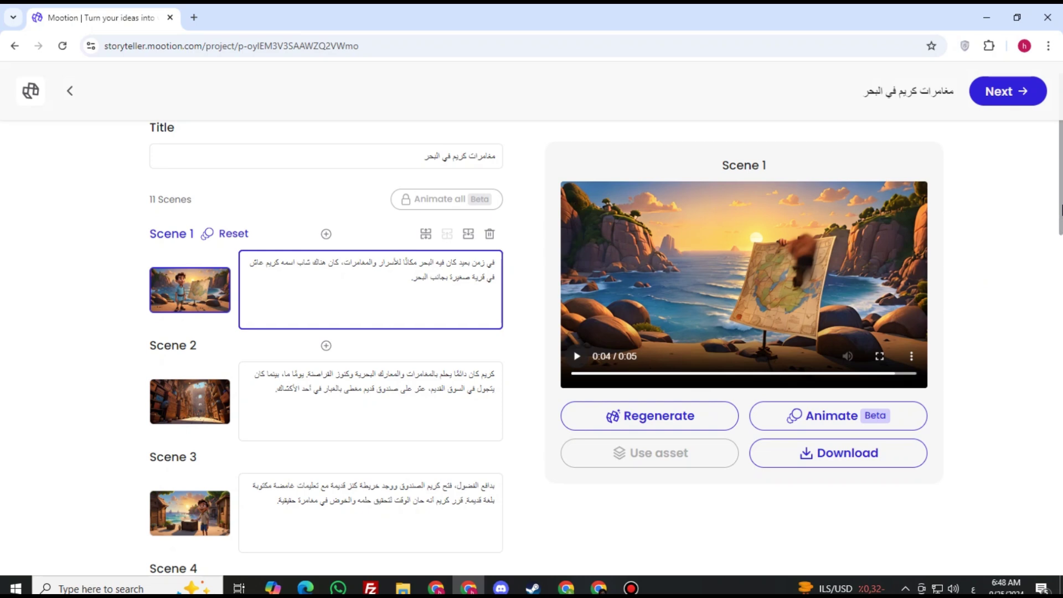
scroll(1061, 216, "down", 1)
scroll(465, 376, "up", 1)
left_click(863, 425)
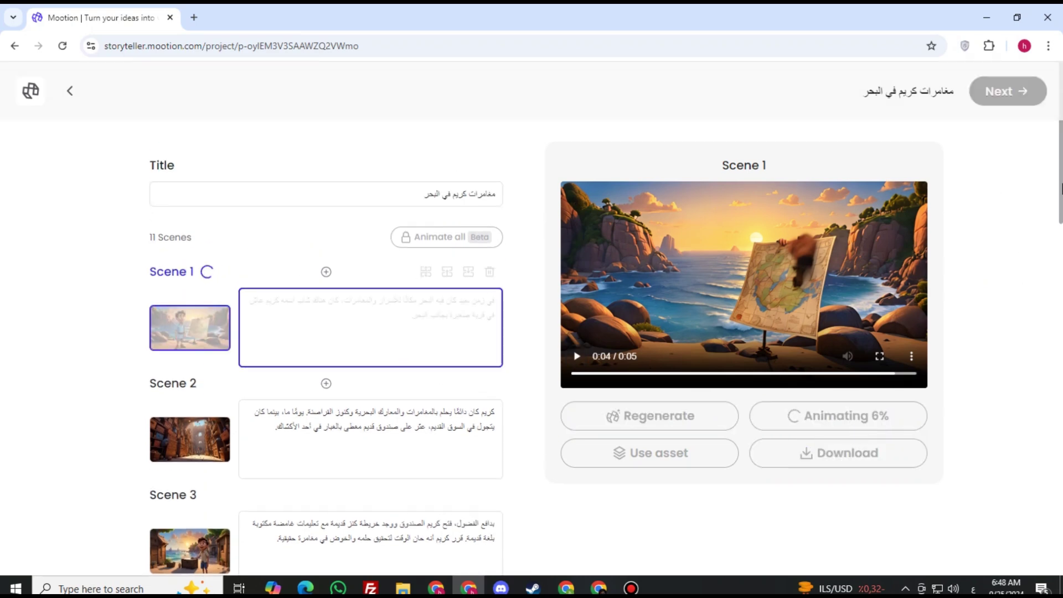
left_click_drag(1061, 202, 1058, 473)
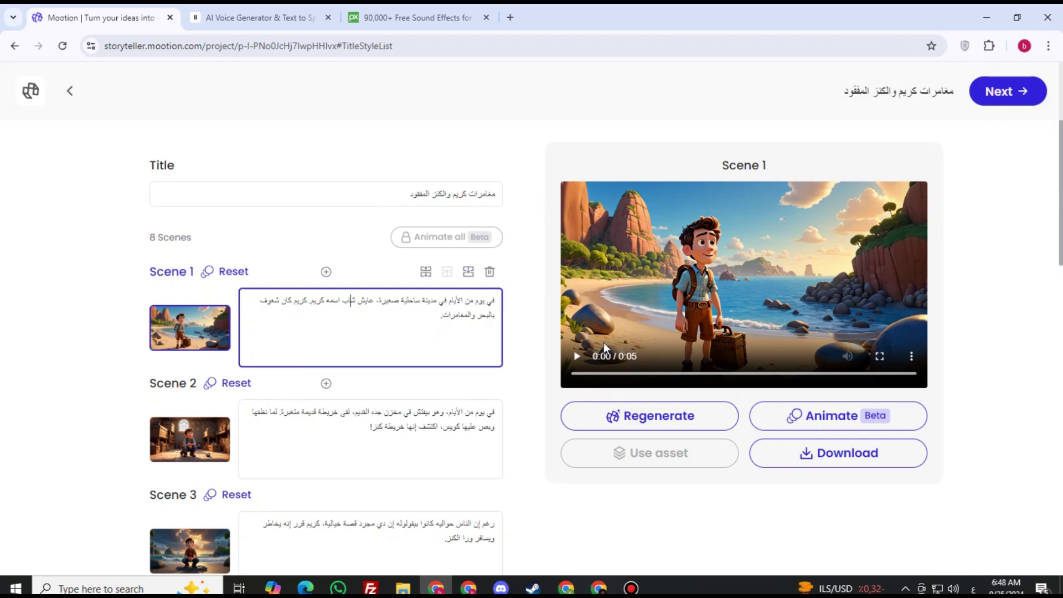
Step: Select Scene 1 of the مغامرات كريم والكنز المفقود project and copy its full narration text
left_click_drag(1061, 337, 1061, 103)
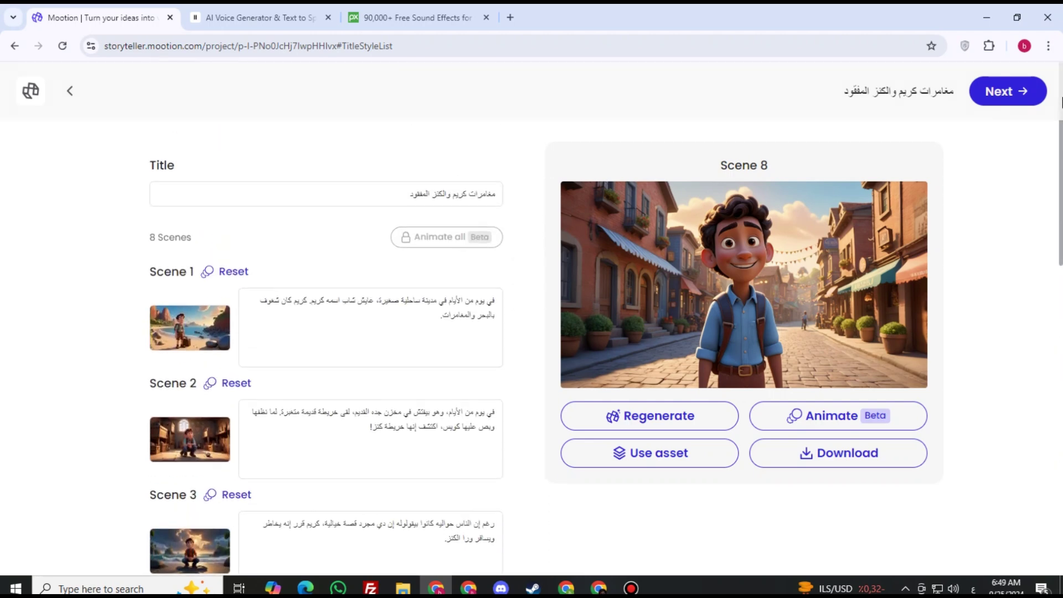
left_click(443, 324)
scroll(464, 256, "down", 1)
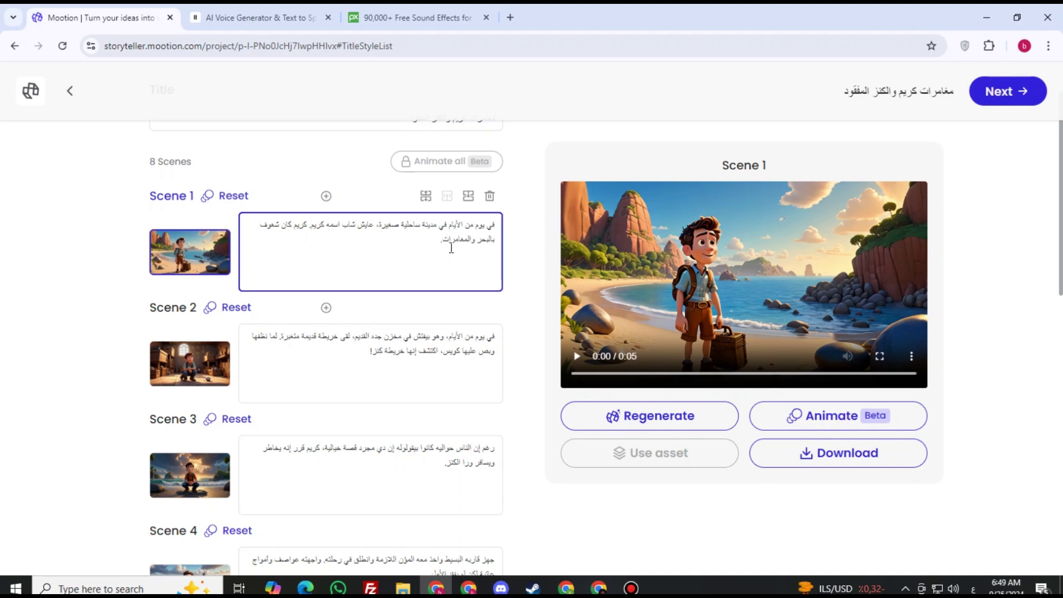
triple_click(446, 249)
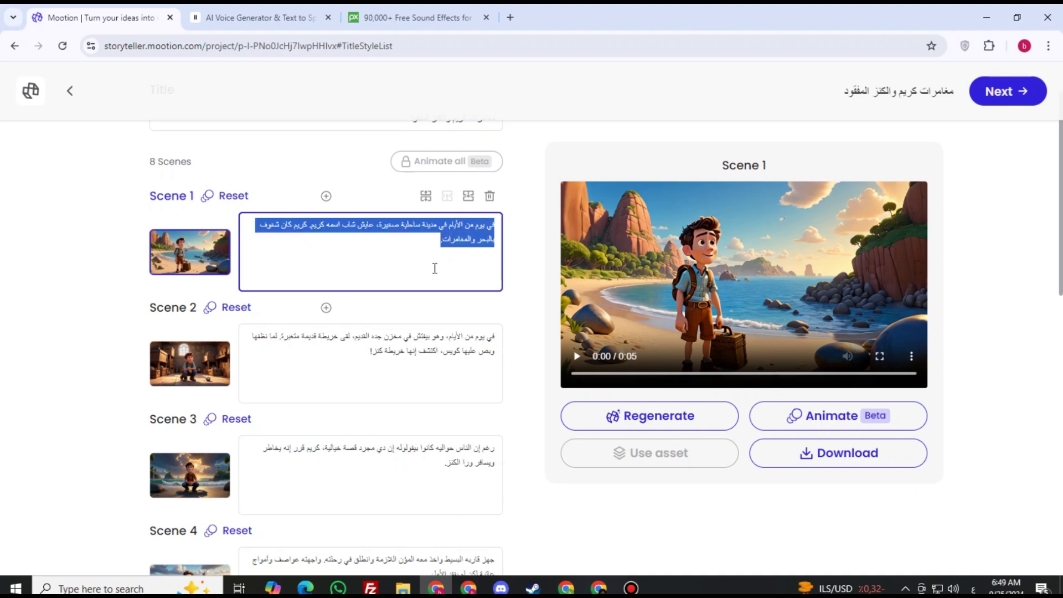
left_click(434, 269)
Step: Switch to ElevenLabs and sign in with the Google account
key("alt+Tab")
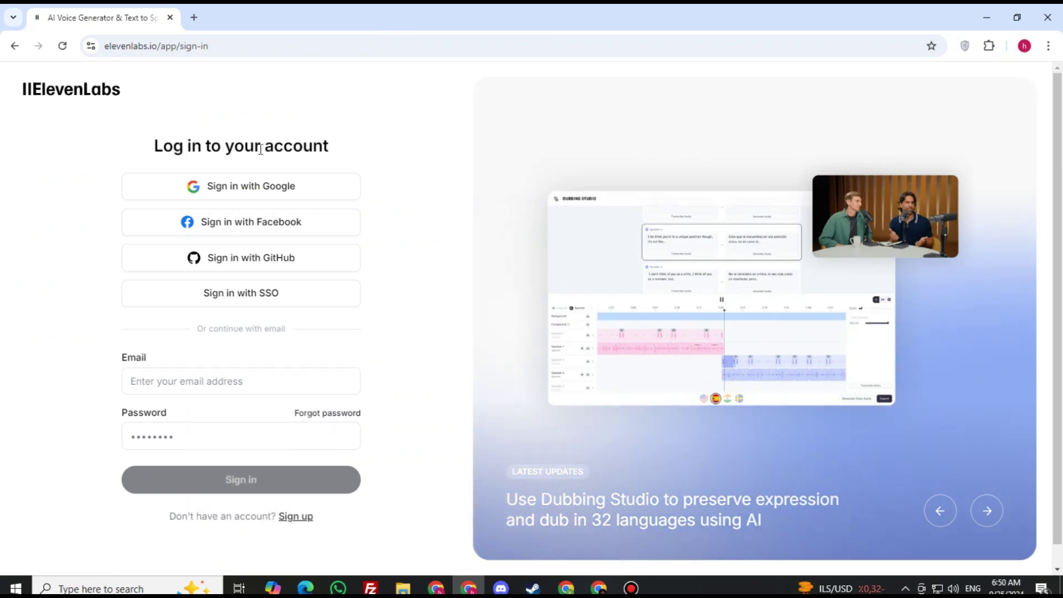
left_click(266, 186)
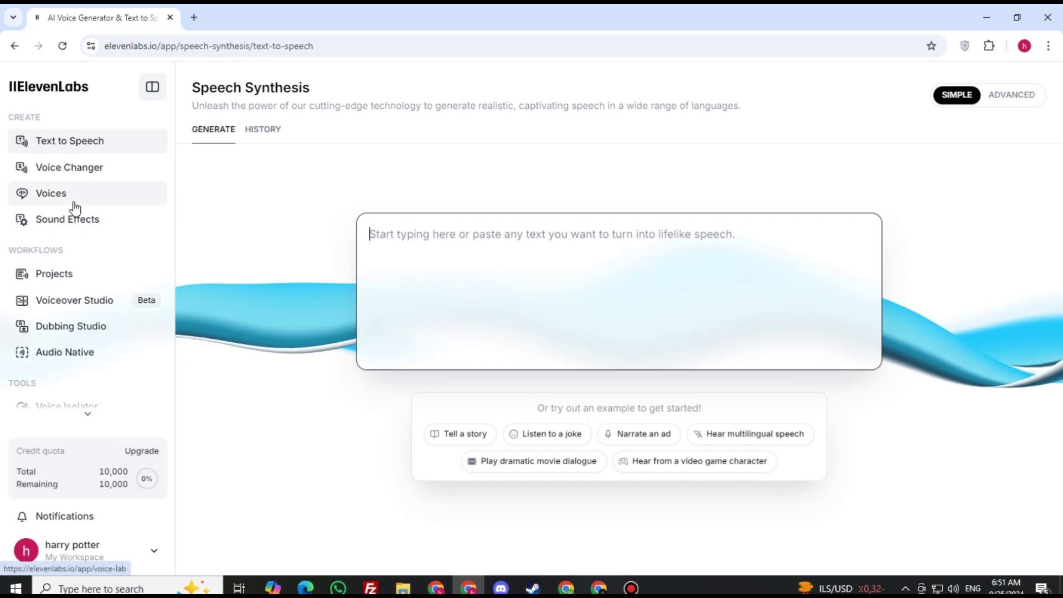
Step: Add the Pirate Marshal voice from the library's Characters & Animation category and use it for text to speech
left_click(70, 199)
left_click(512, 214)
left_click(451, 268)
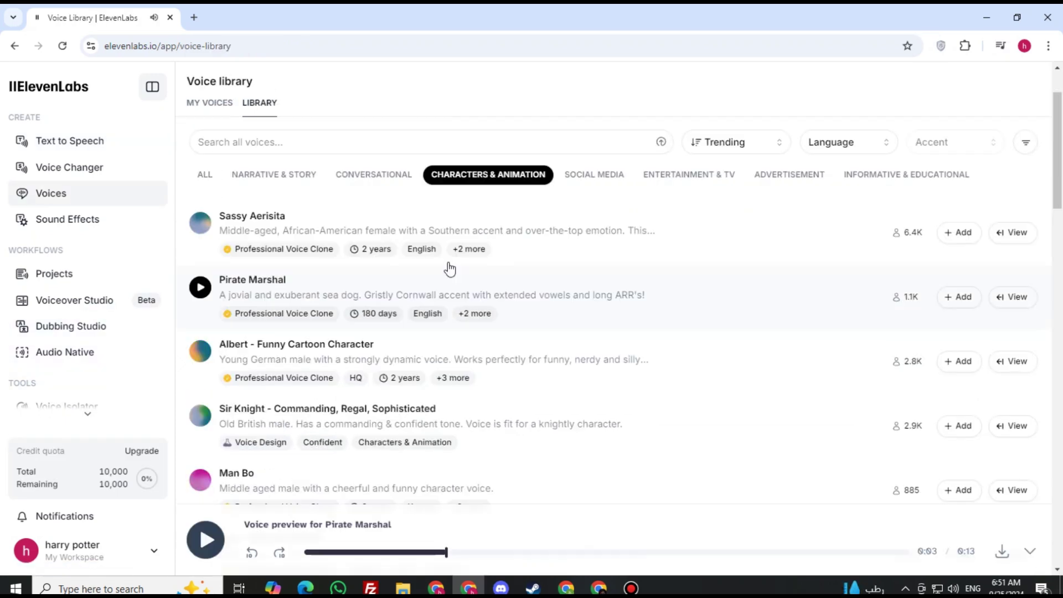
left_click(967, 302)
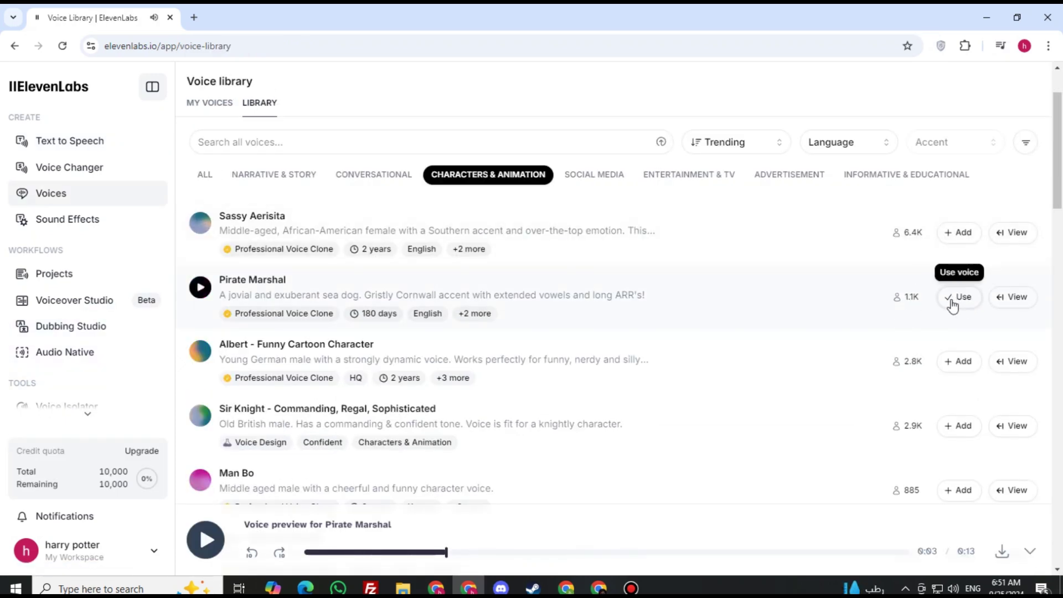
left_click(965, 300)
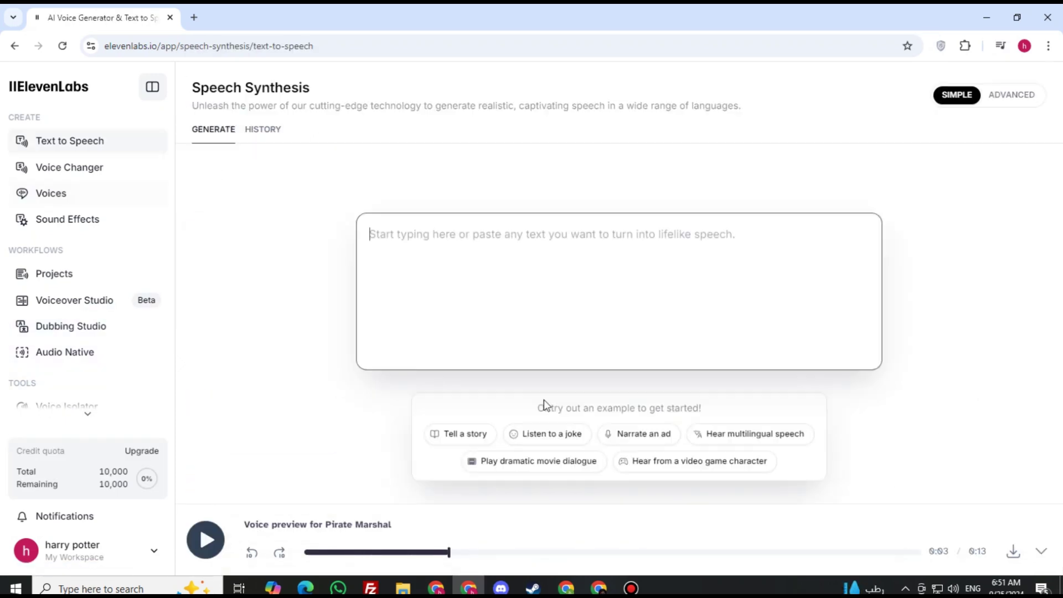
Step: Switch back to the Mootion project and copy the full narration text of Scene 2
left_click(436, 588)
triple_click(346, 361)
right_click(347, 360)
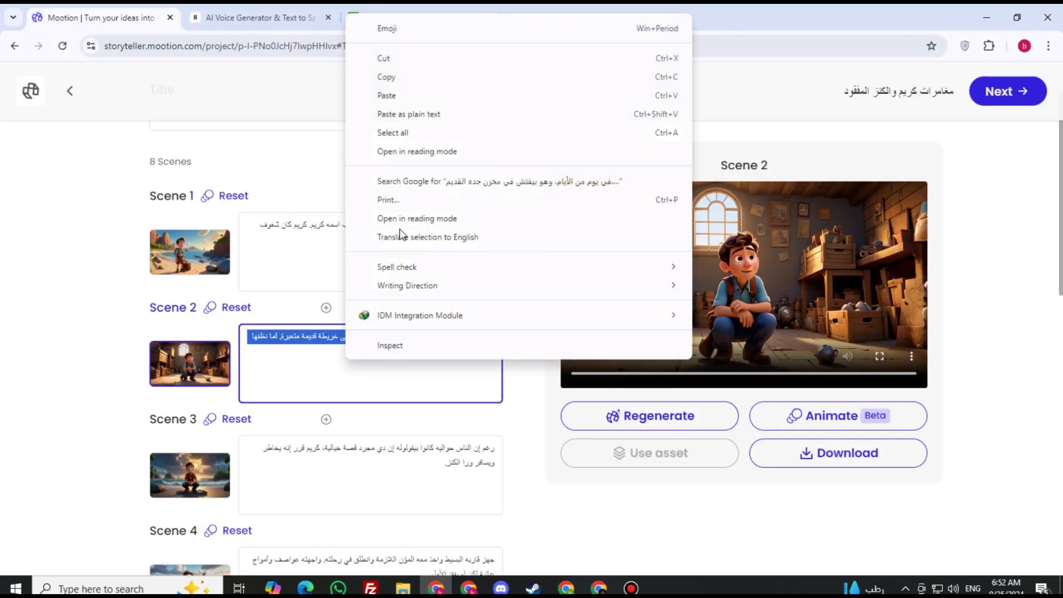
left_click(397, 78)
Step: Return to ElevenLabs, paste the Scene 2 narration below the Scene 1 text and start a new line
key("alt+Tab")
right_click(558, 273)
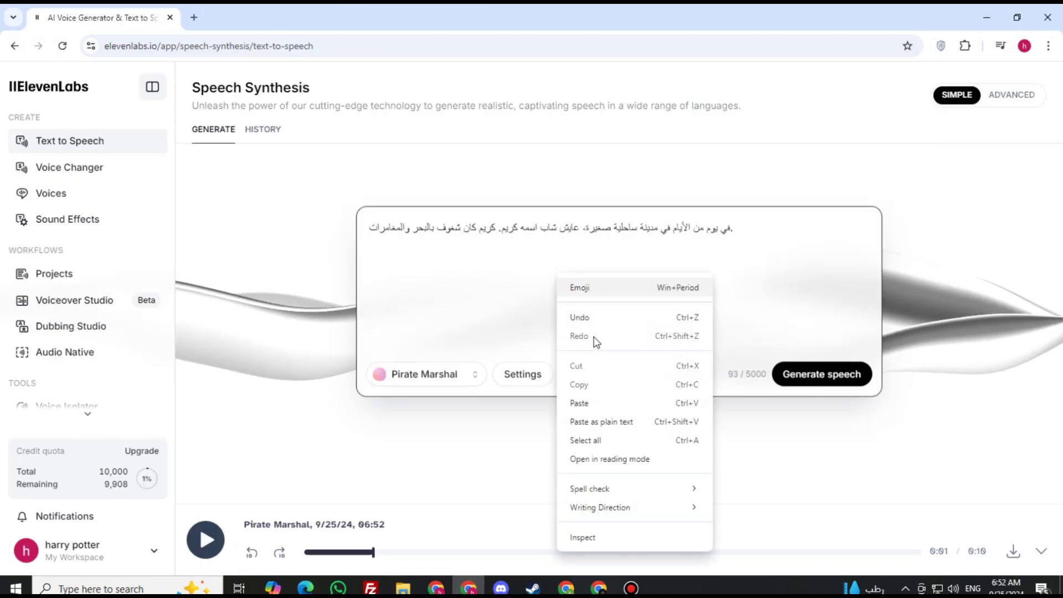
left_click(577, 402)
key("Return")
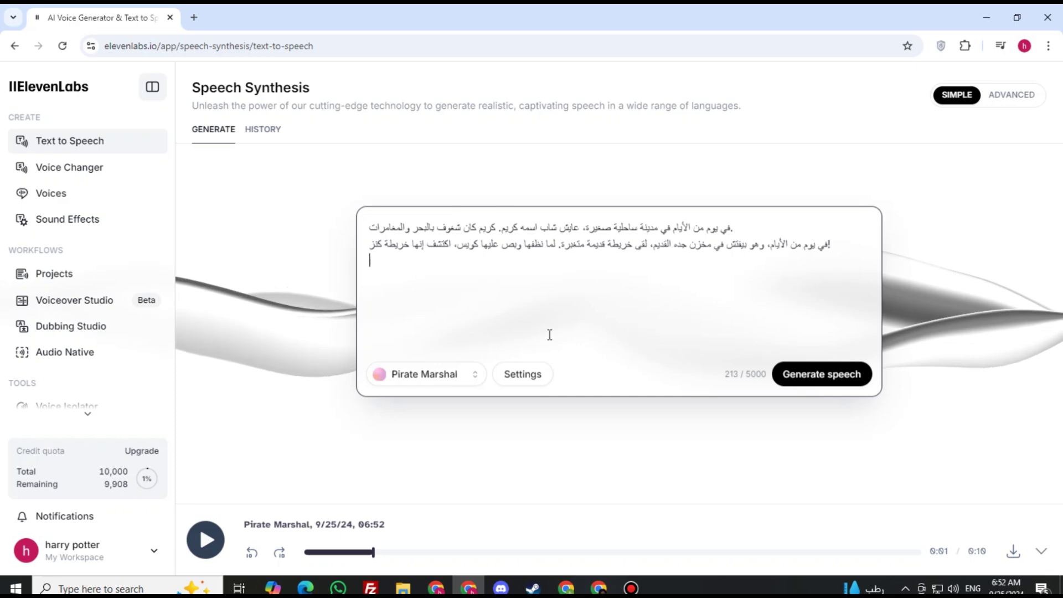
Step: Copy the Scene 3 narration from Mootion, paste it as the third line of the ElevenLabs text and generate the speech
key("alt+Tab")
left_click(448, 453)
triple_click(447, 453)
key("ctrl+c")
key("alt+Tab")
key("ctrl+v")
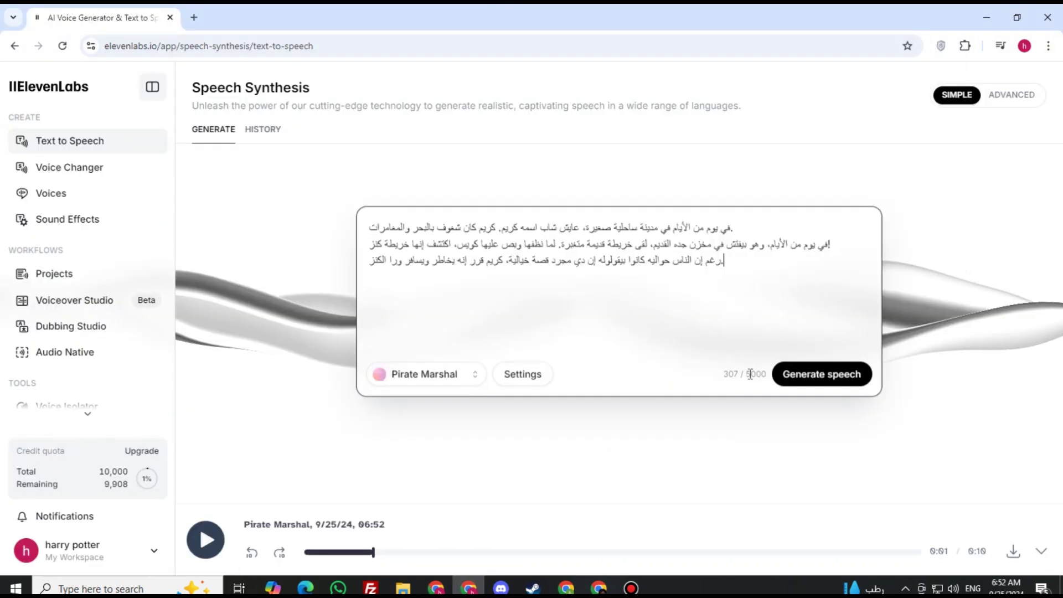
left_click(805, 373)
Step: On Pixabay, preview the "Small waves onto the sand" effect and download "Old Wood Creaking Building" from the wood house sound effects
key("alt+Tab")
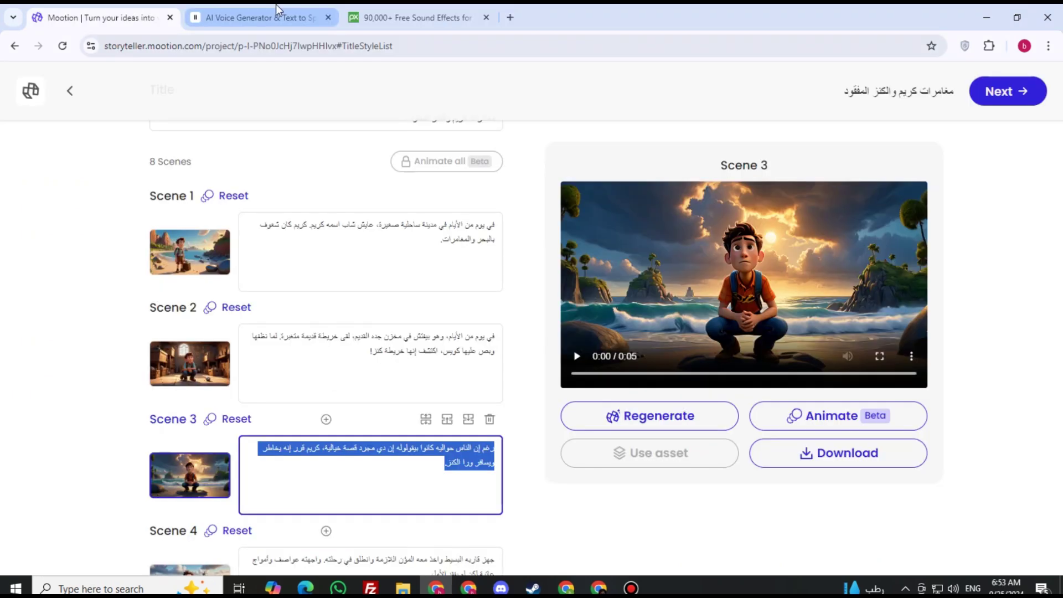
left_click(536, 204)
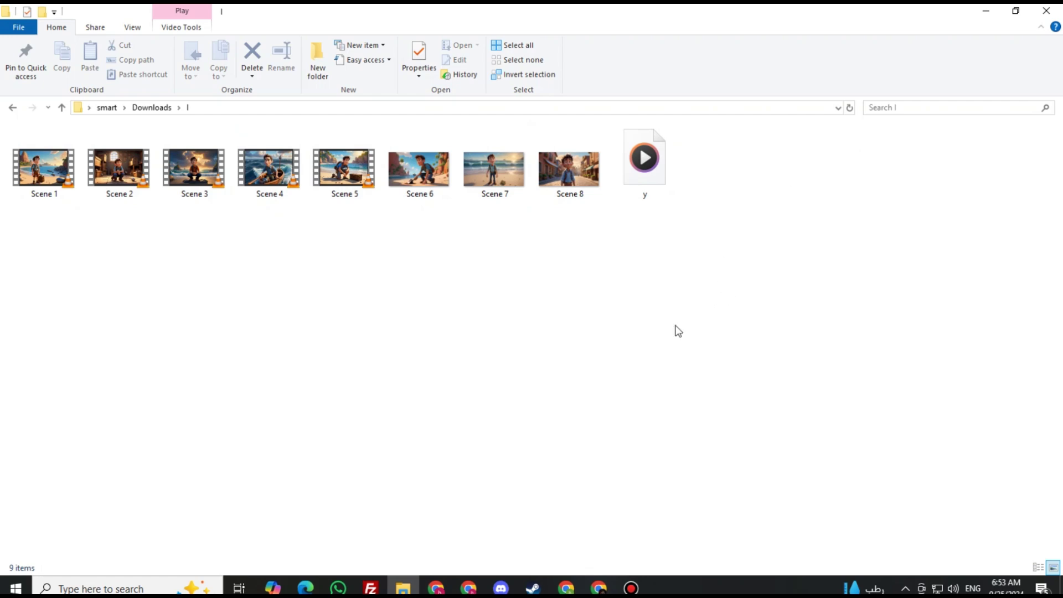
left_click(438, 587)
left_click(427, 11)
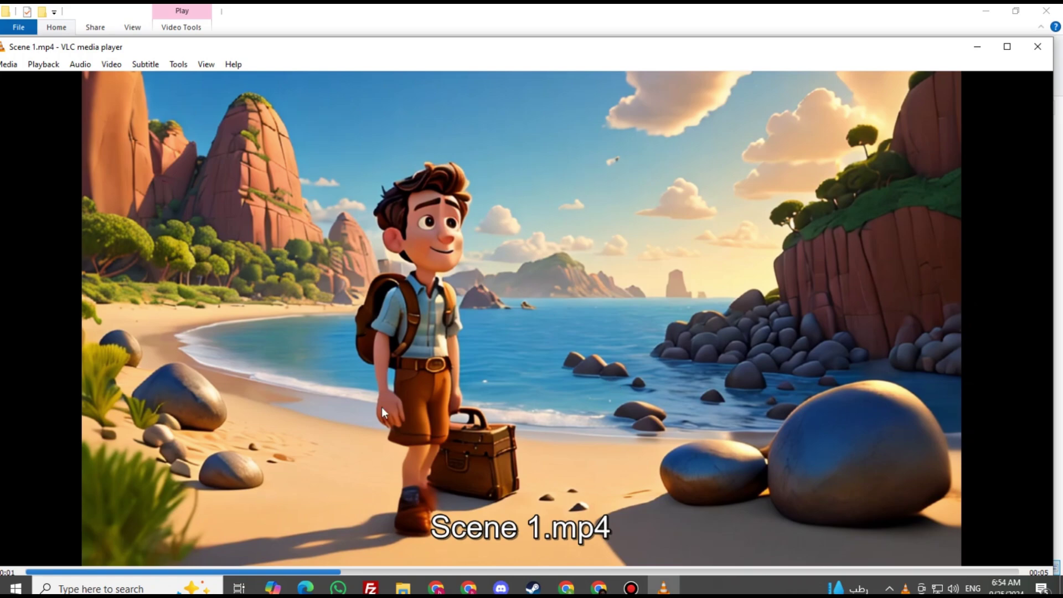
left_click(49, 390)
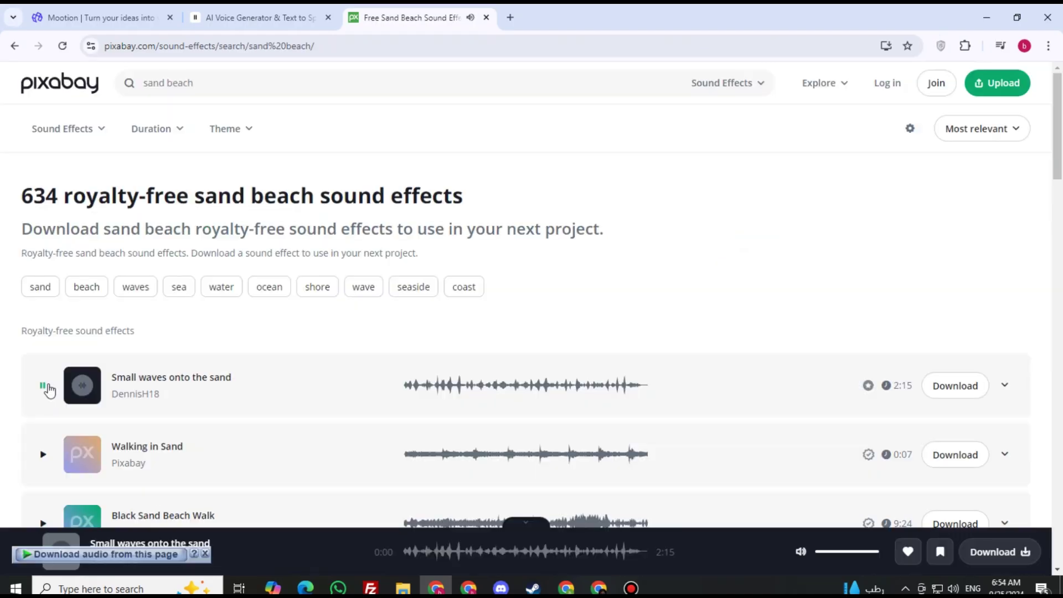
left_click(49, 390)
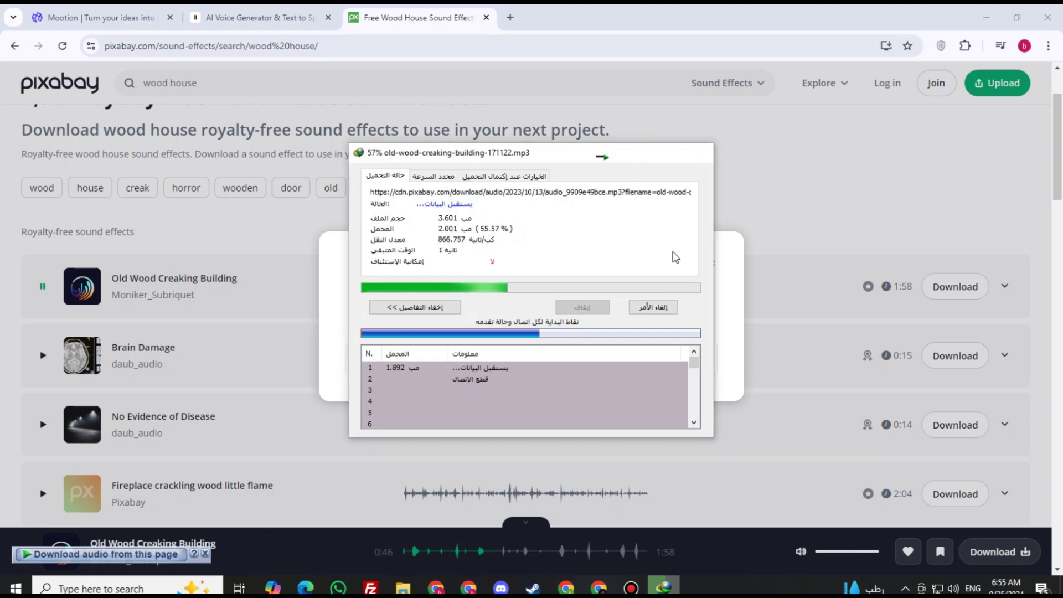
left_click(714, 263)
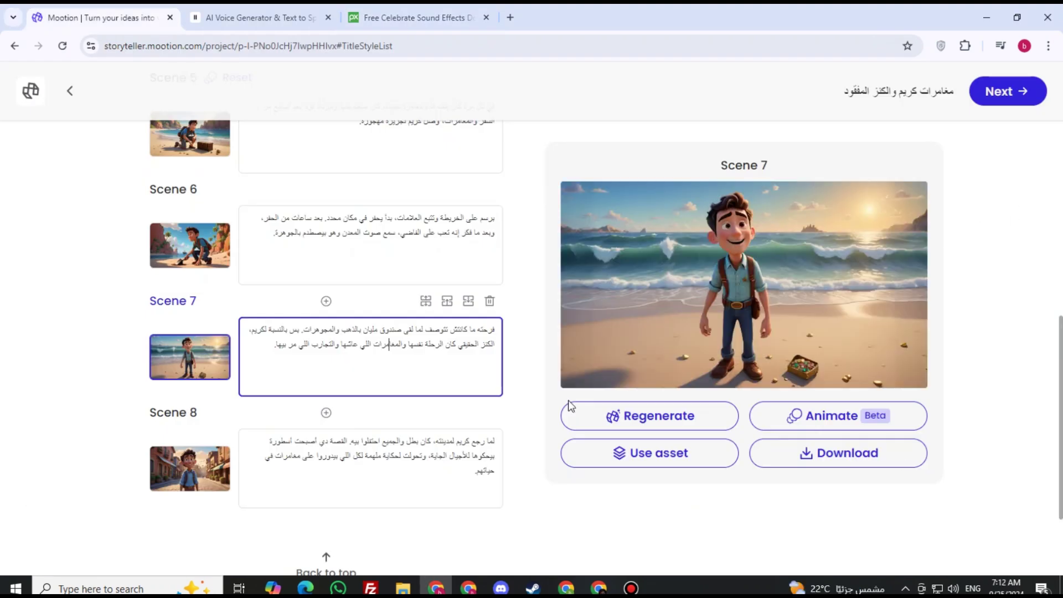
Step: Review the scene clips, narration file and sound folder in the project's Downloads subfolder, and close File Explorer
left_click(417, 8)
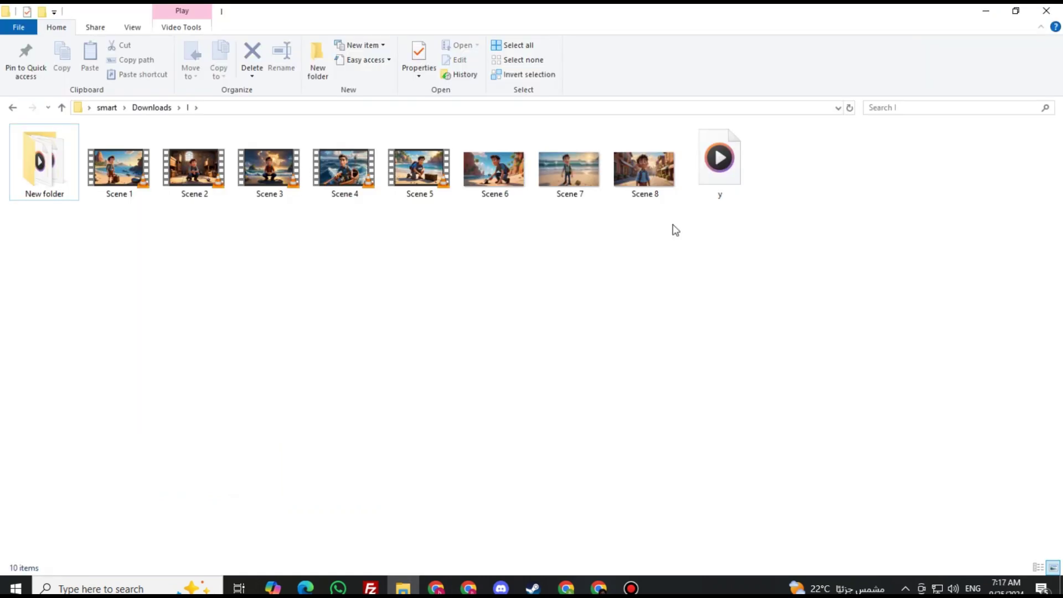
left_click_drag(845, 166, 3, 221)
left_click(294, 280)
left_click(1054, 10)
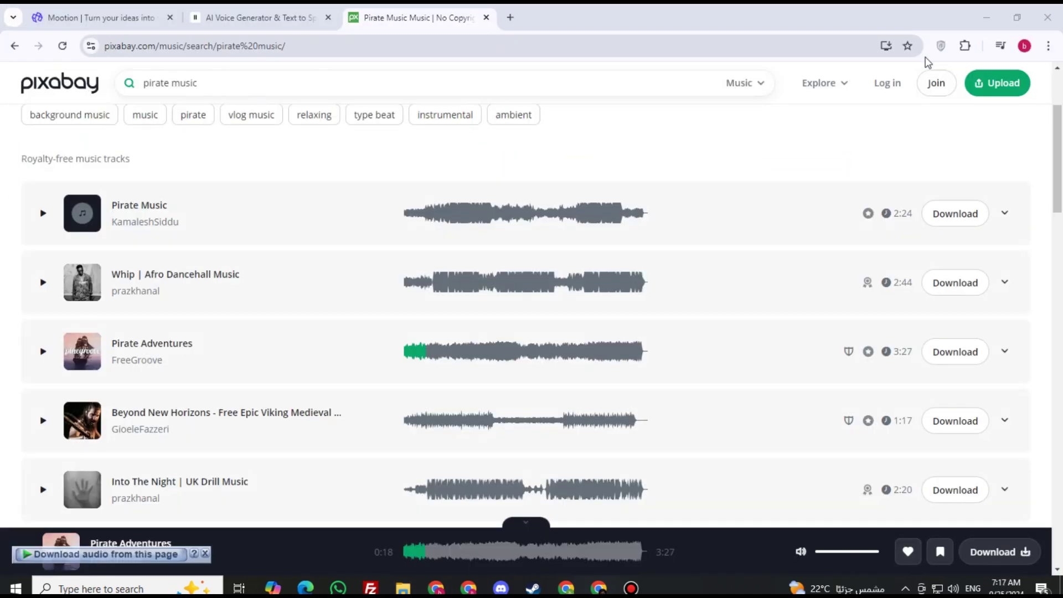
Step: Switch to CapCut and inspect the audio settings of the first y.mp3 narration clip and the sandy-beach waves clip below it
left_click(980, 13)
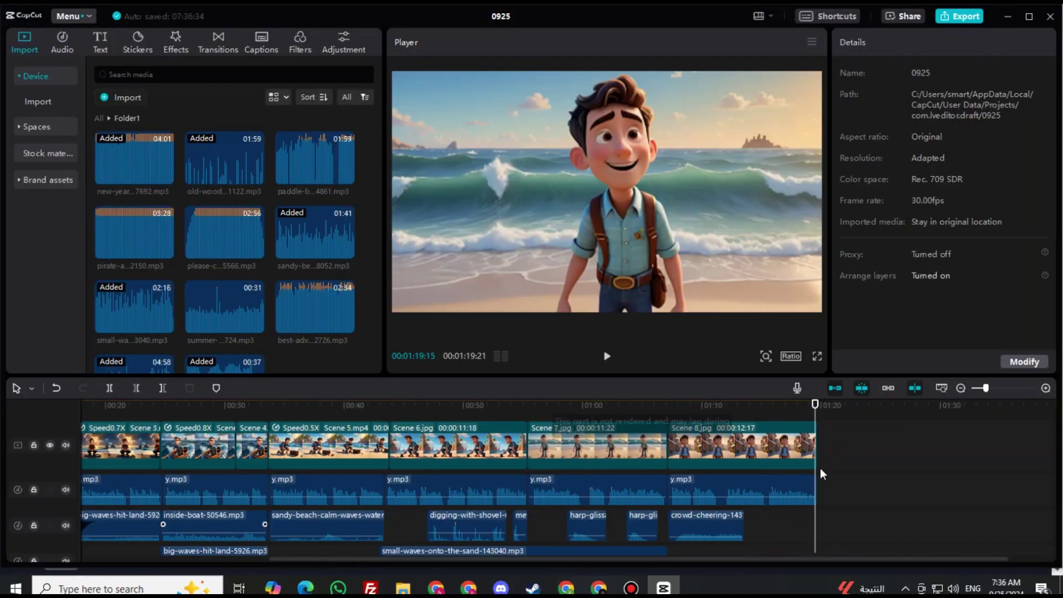
mouse_move(239, 155)
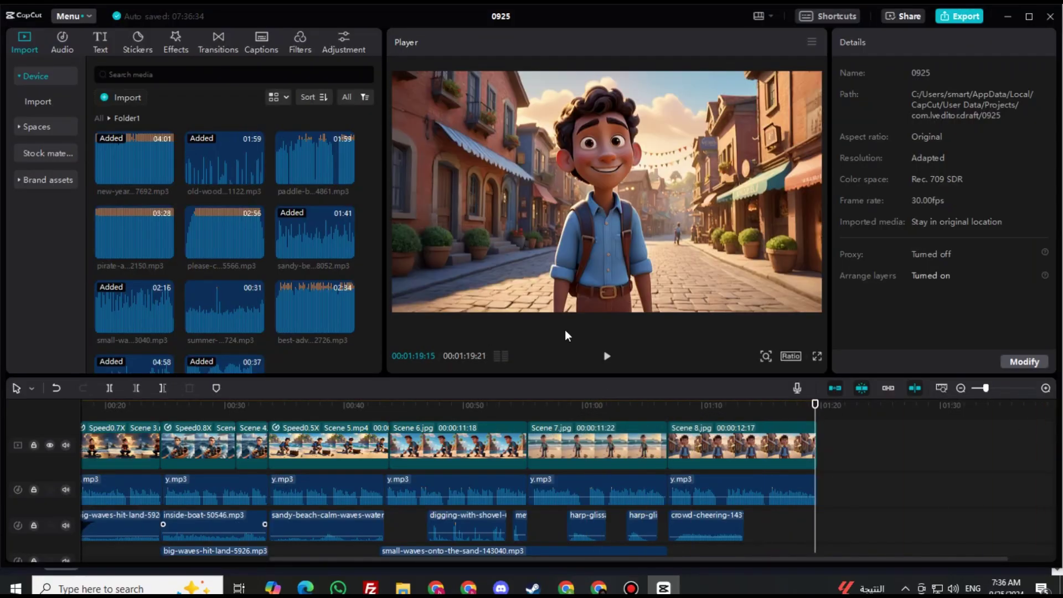
scroll(894, 524, "down", 2)
scroll(448, 525, "left", 5)
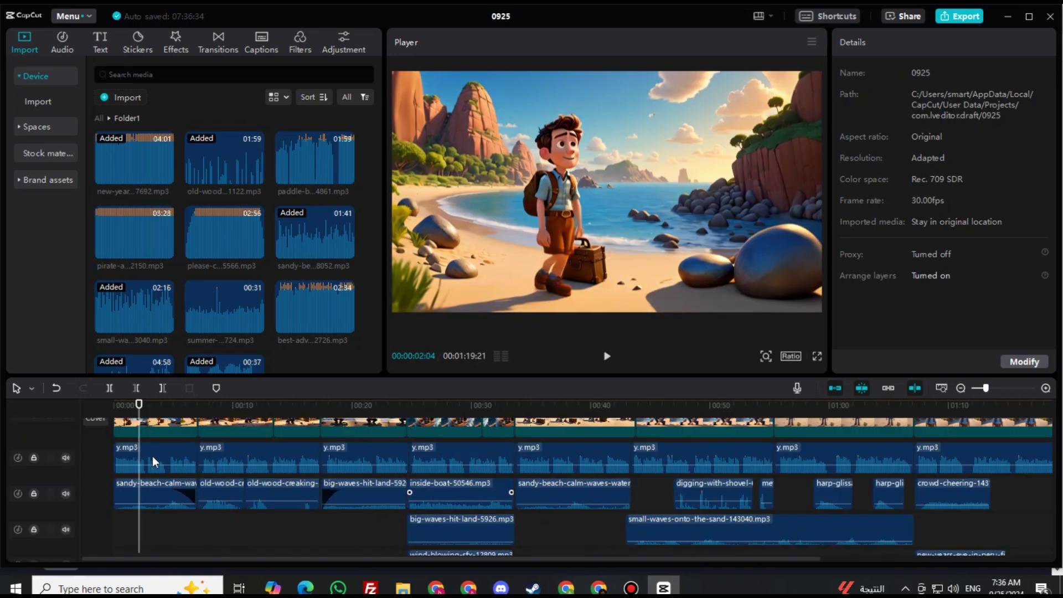
left_click(155, 462)
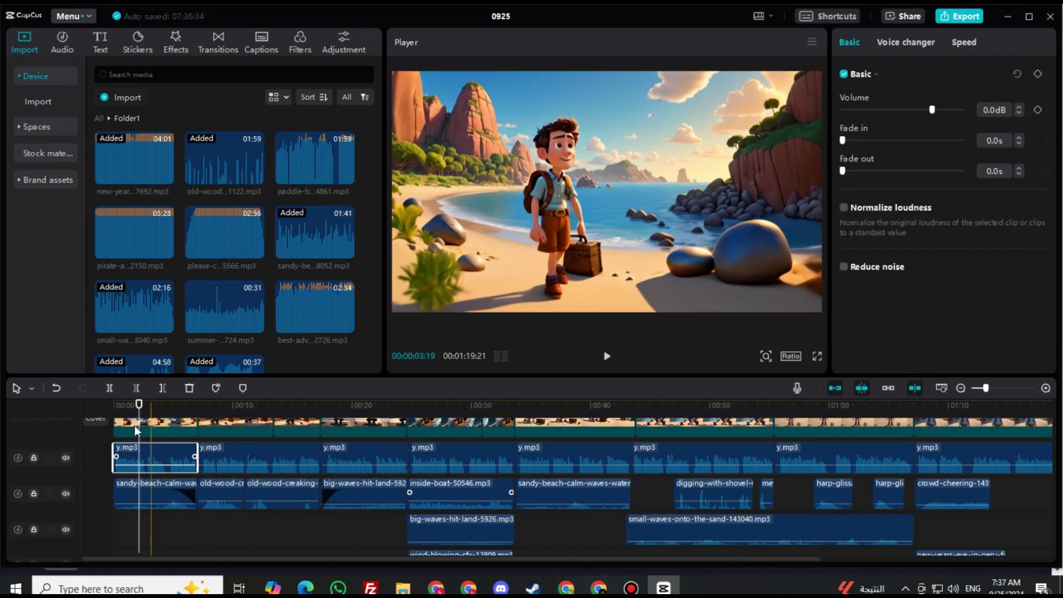
left_click(147, 484)
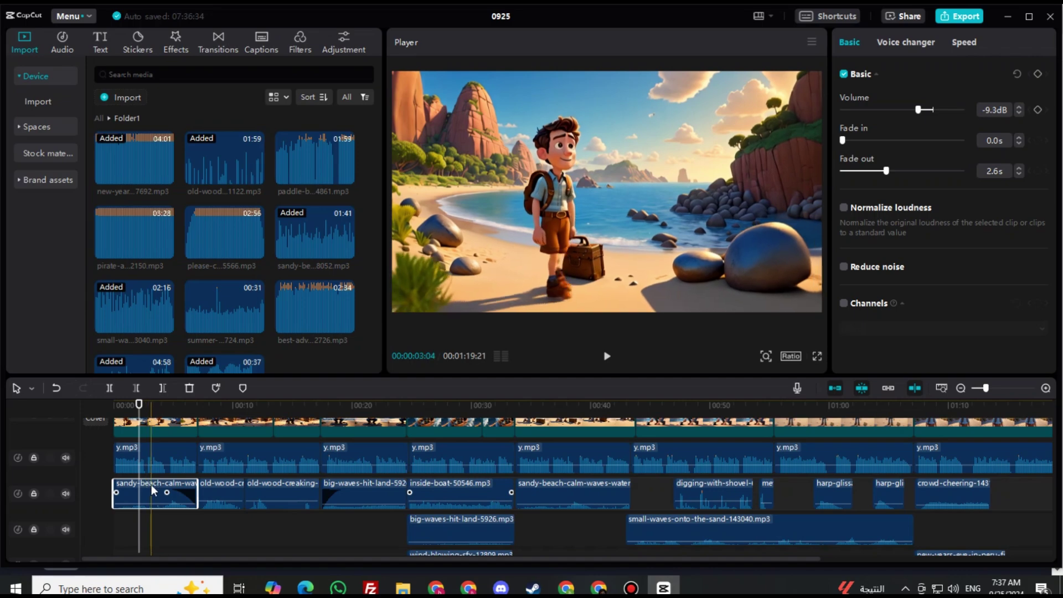
Step: Examine how the narration and sound-effect clips line up under Scene 3 and Scene 7 on the timeline
left_click_drag(413, 512, 373, 441)
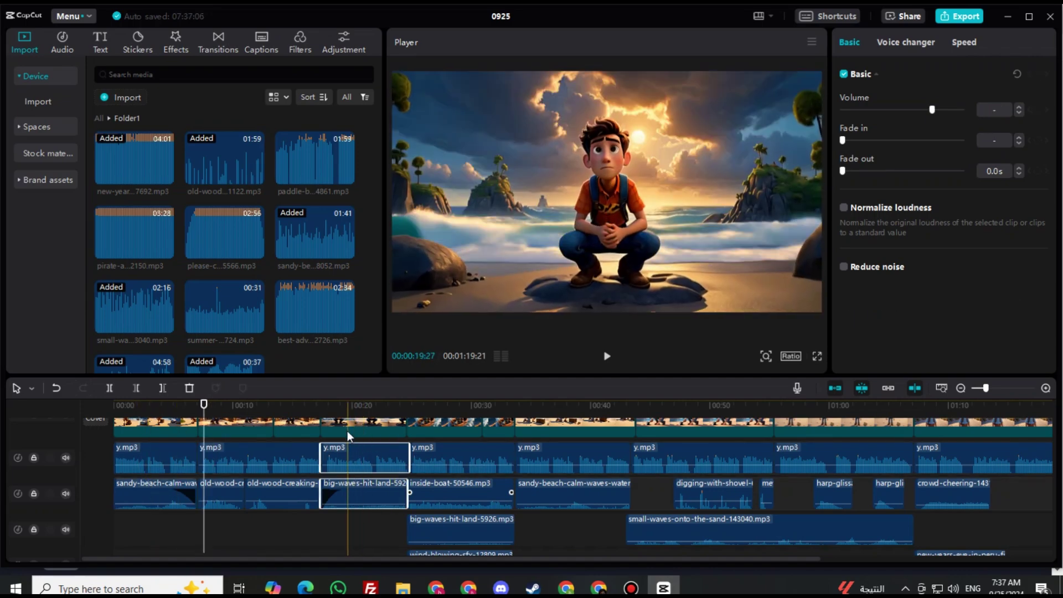
left_click(794, 475)
left_click(825, 442)
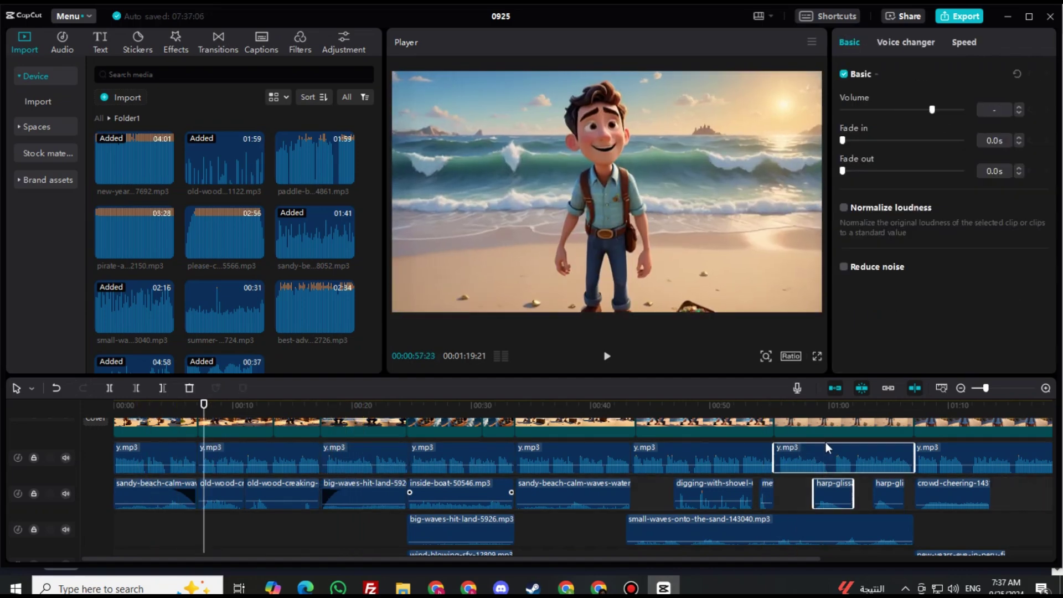
left_click_drag(508, 561, 697, 557)
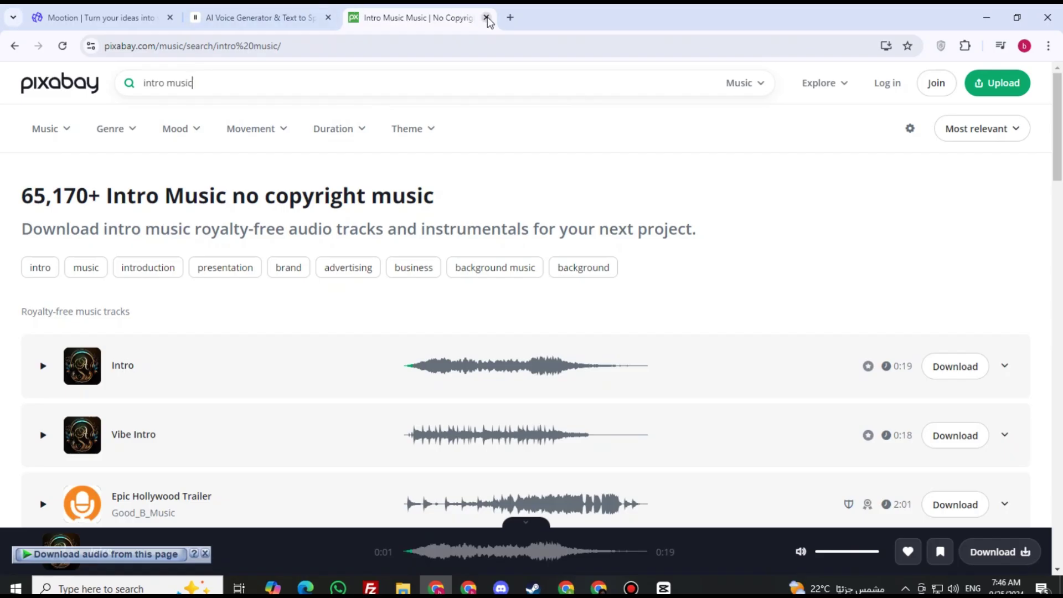
Step: Close the Pixabay and ElevenLabs pages to return to the Mootion project
left_click(486, 18)
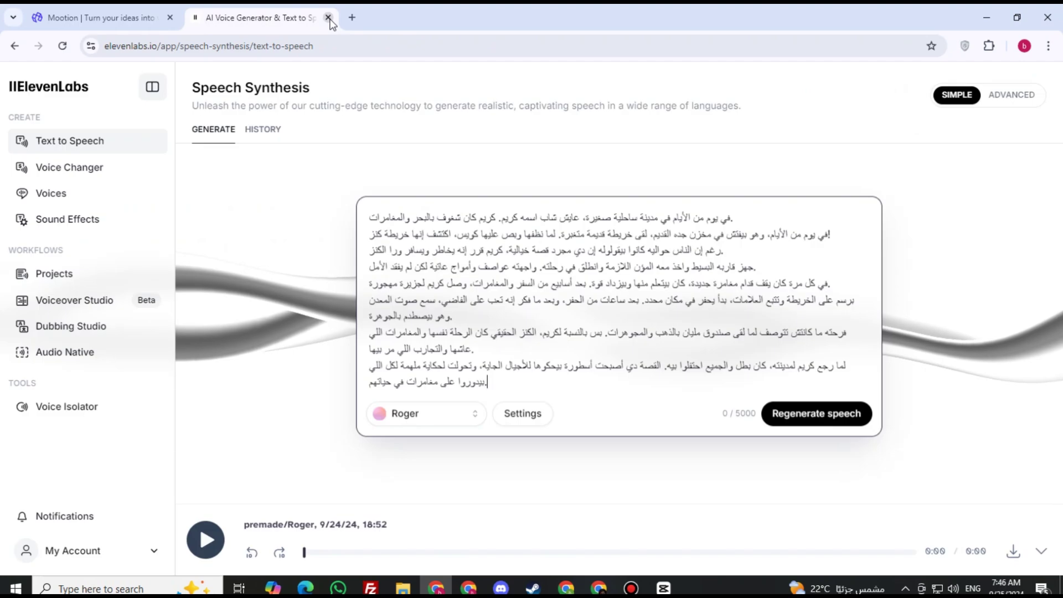
left_click(328, 19)
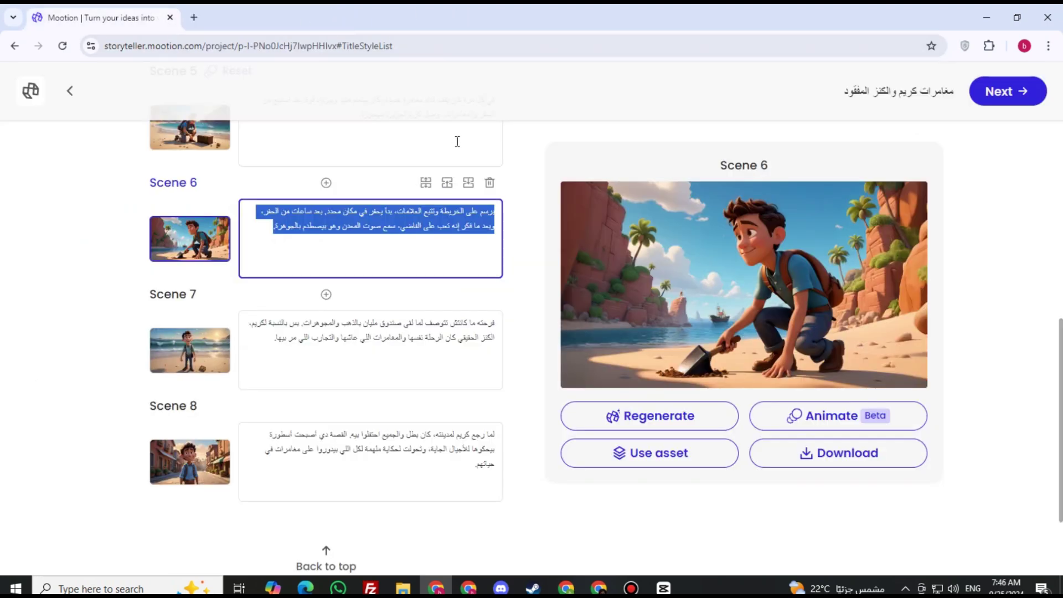
left_click(266, 231)
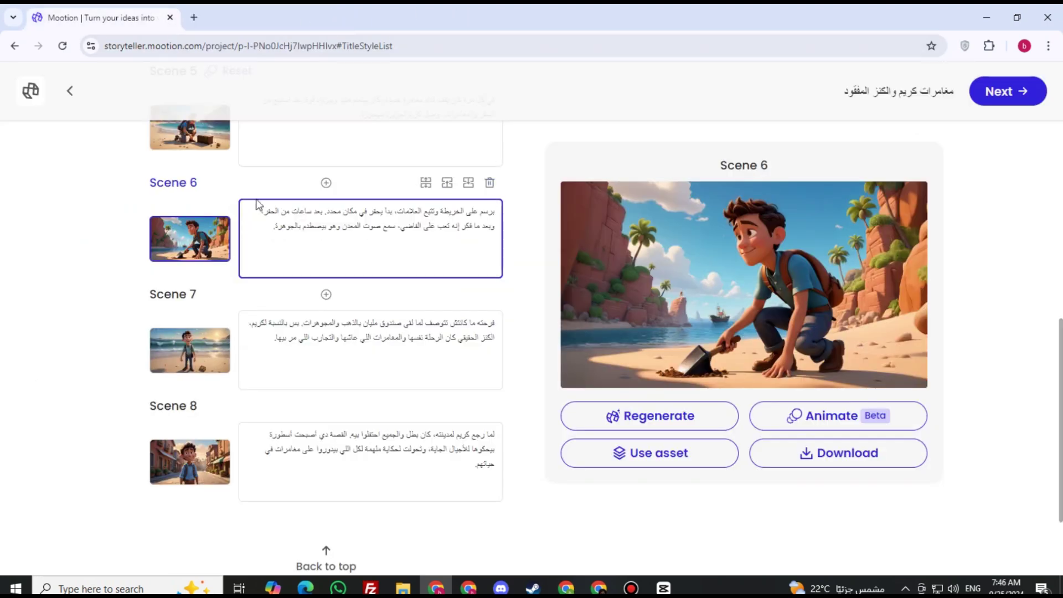
key("ctrl+a")
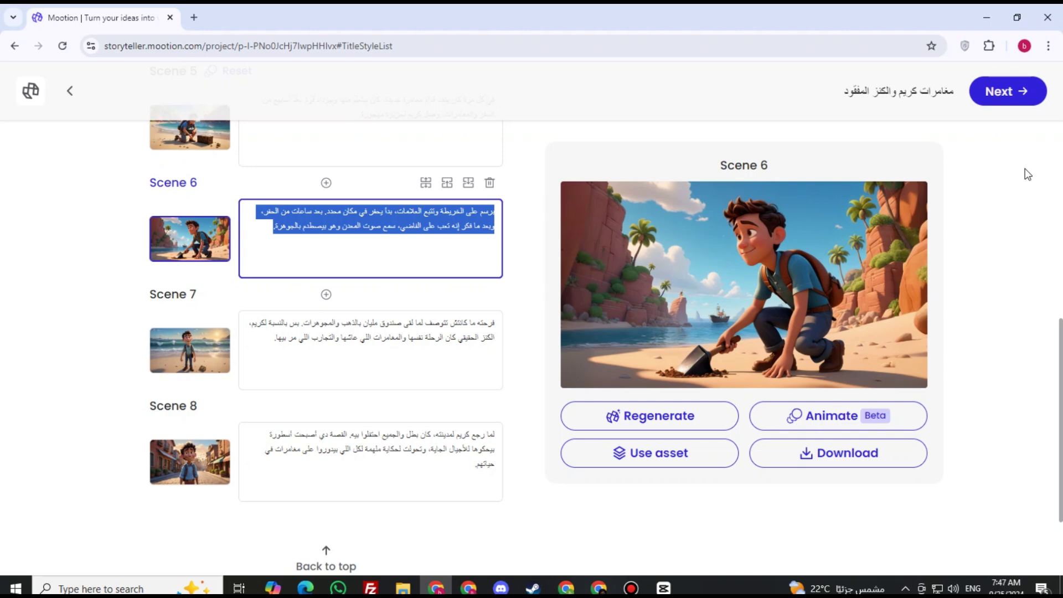
left_click(364, 242)
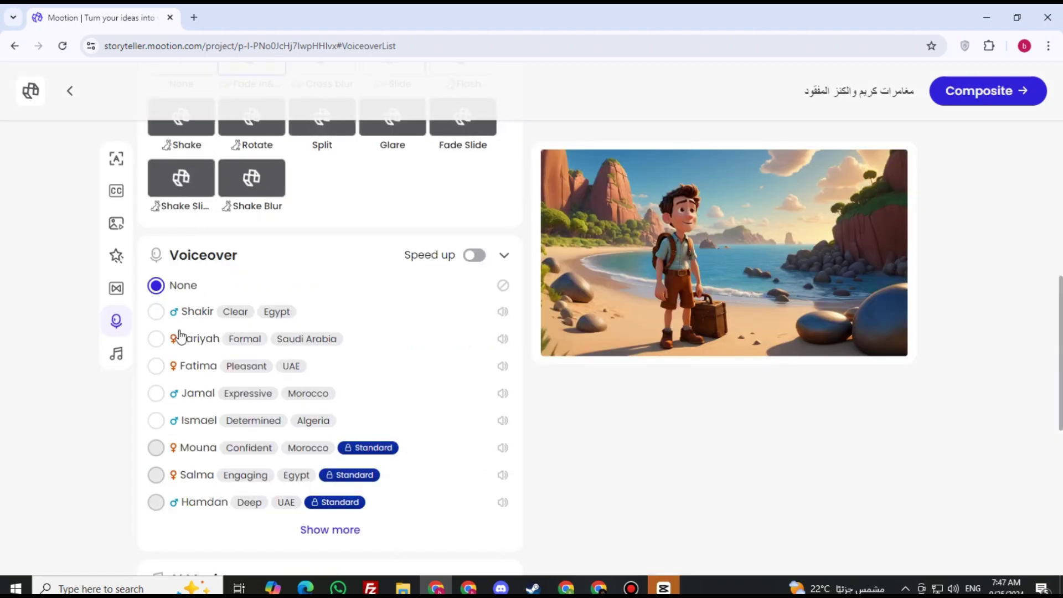
Step: Composite the Mootion video with both the voiceover and the AI music set to None
scroll(178, 338, "down", 5)
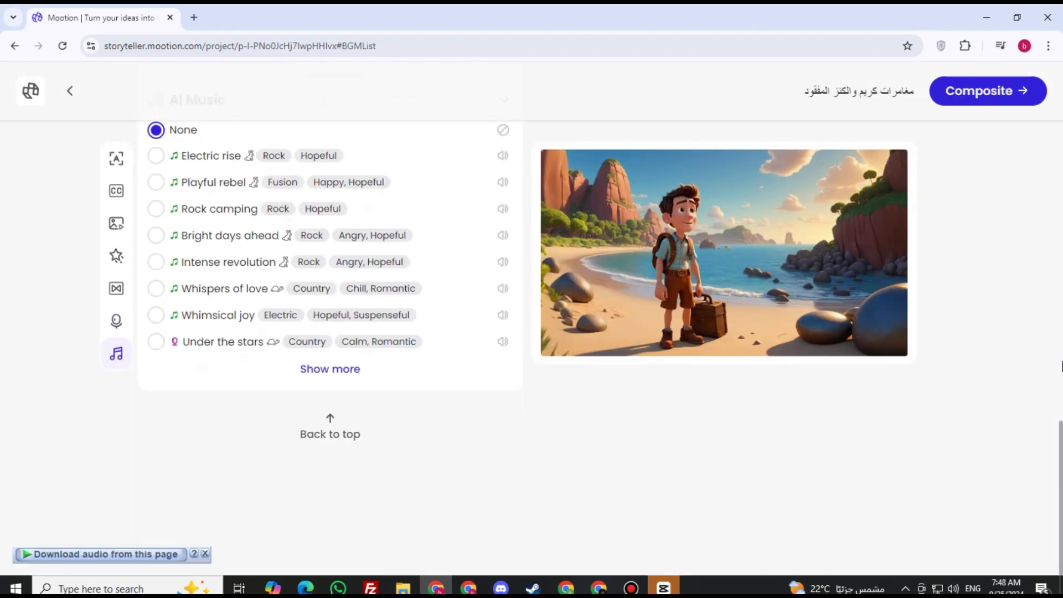
left_click(1011, 89)
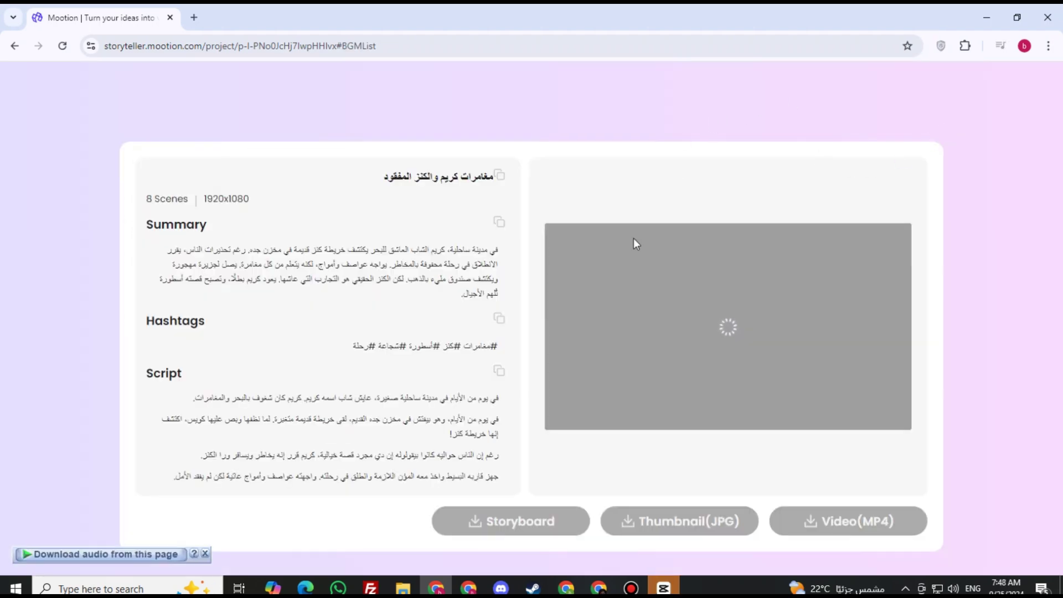